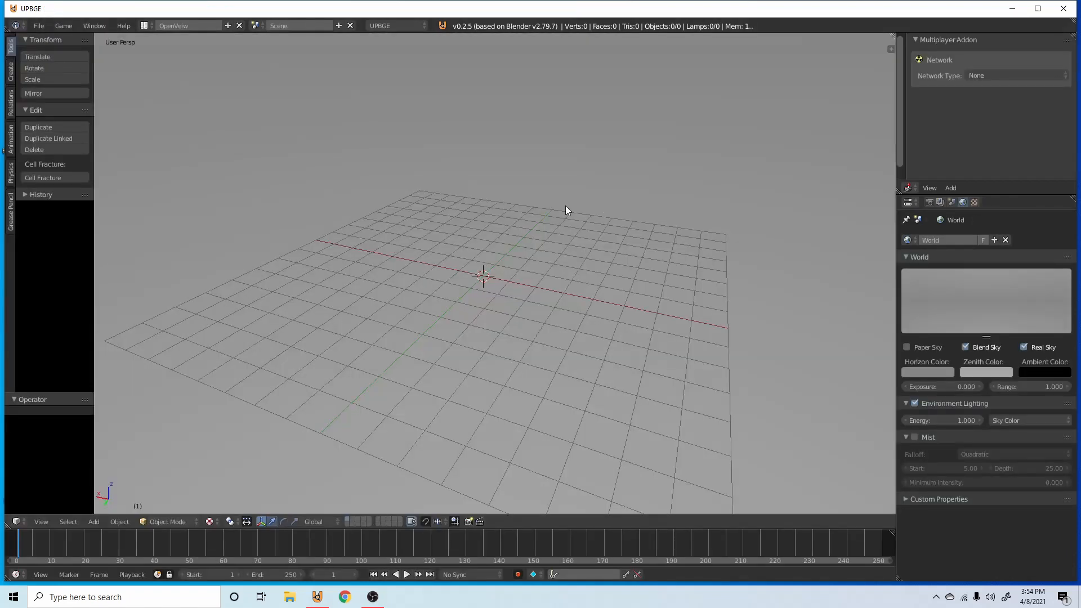
Add a camera at the origin, raise it high along Z and look through it
key(KP_7)
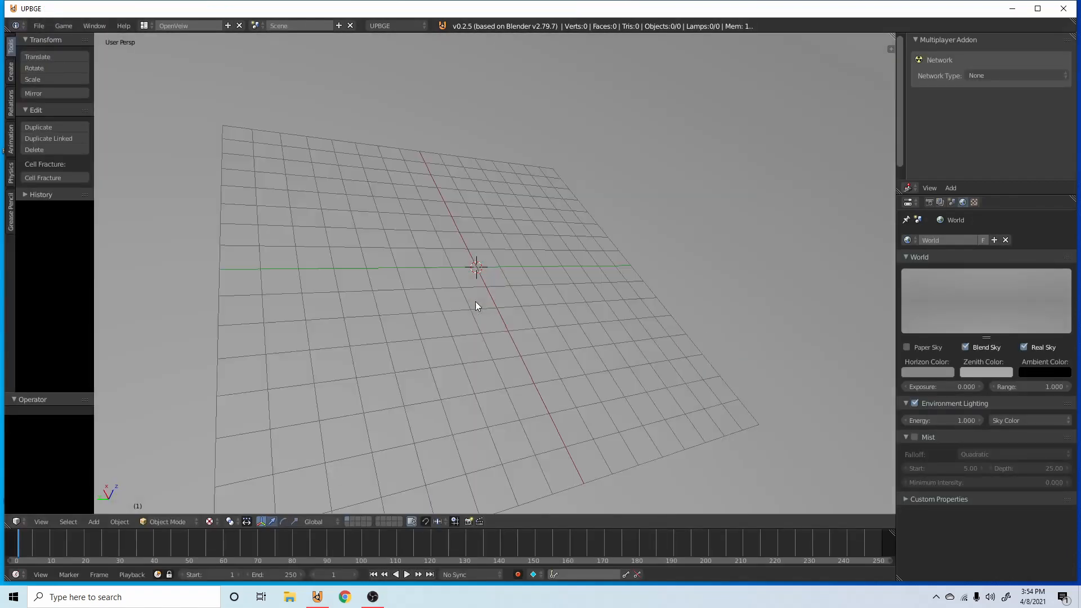
scroll(525, 299, down, 1)
key(shift+a)
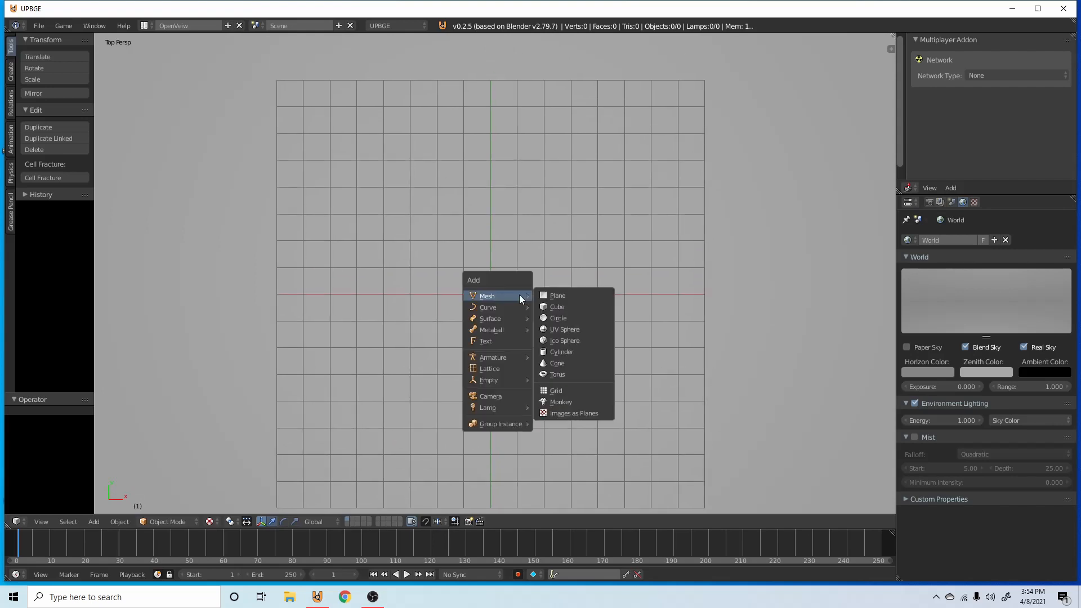
click(496, 397)
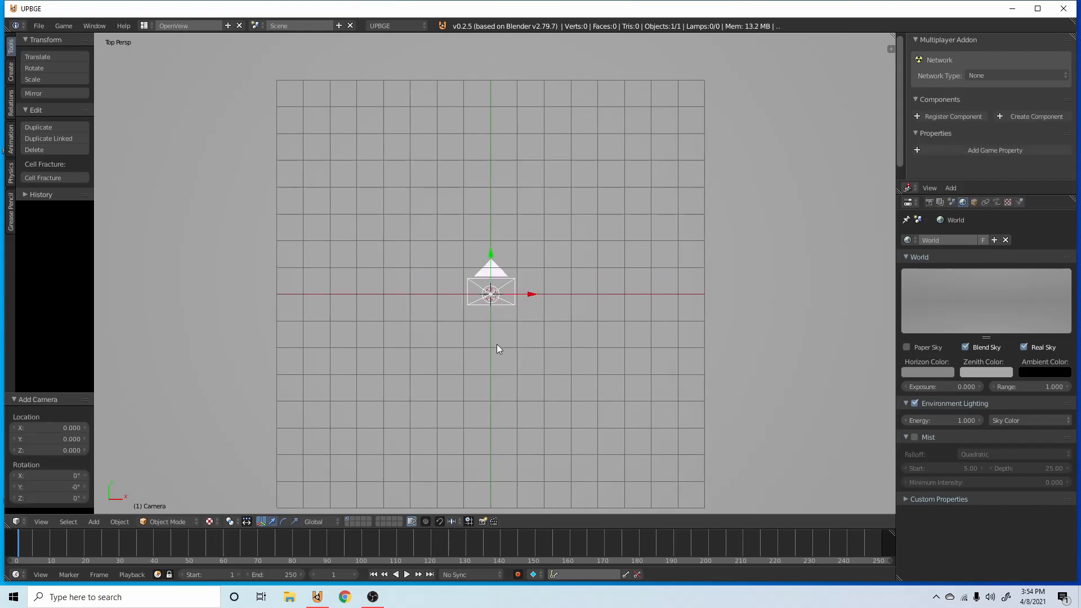
key(g)
key(z)
key(z)
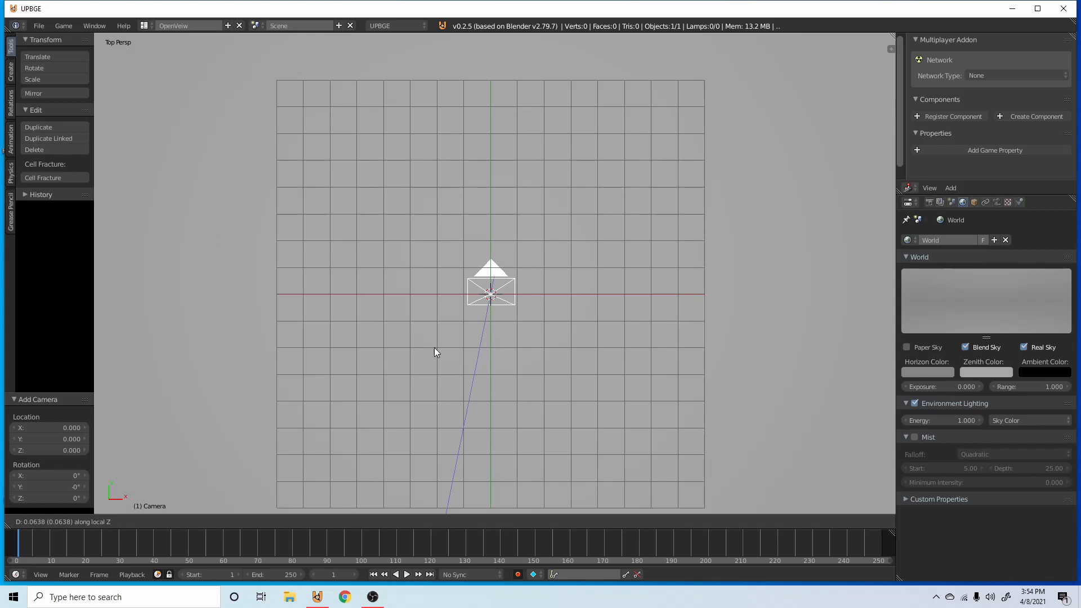
click(460, 395)
key(KP_0)
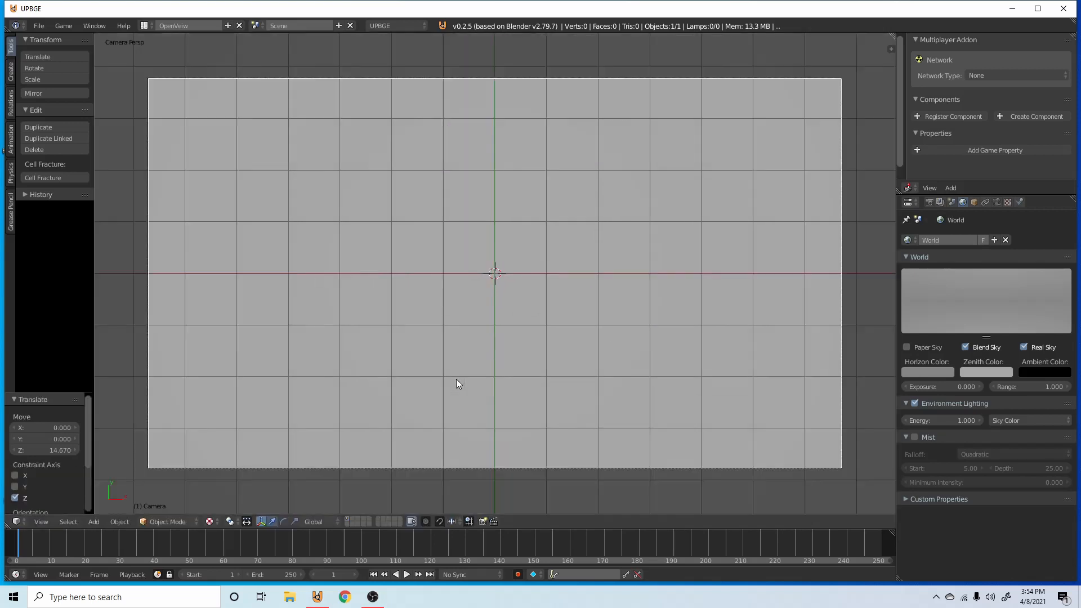
key(g)
key(z)
key(z)
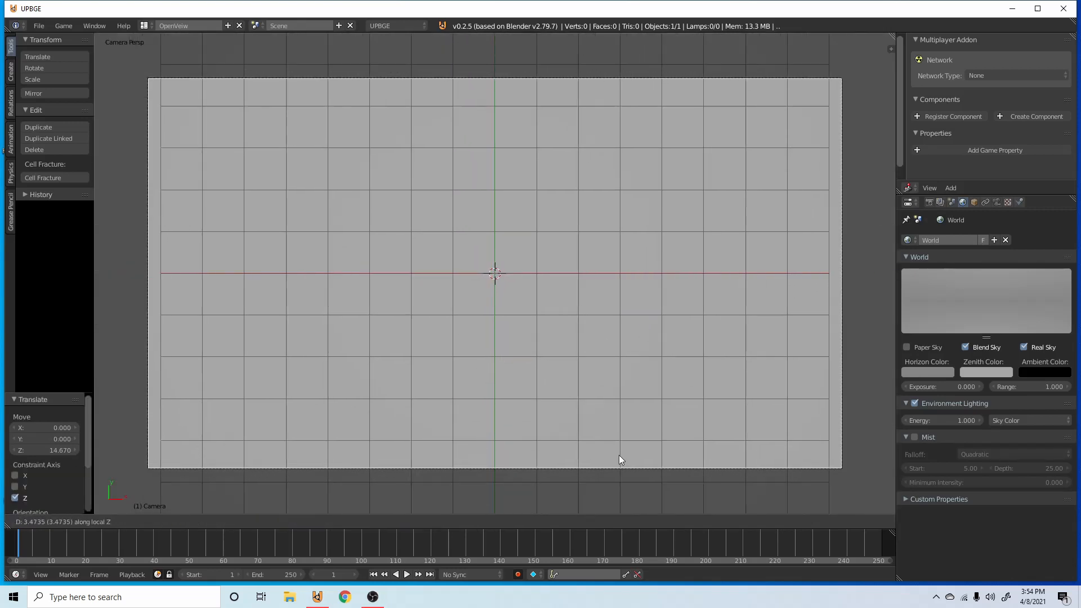
click(661, 164)
Add a plane at the origin and scale it up to fill the camera view
key(shift+a)
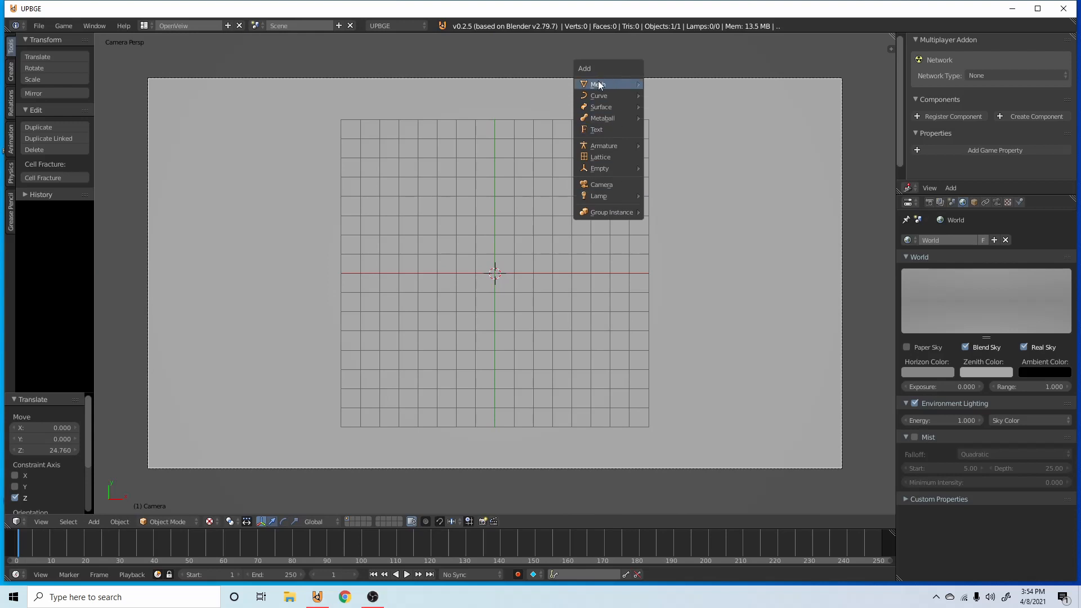
click(669, 83)
key(s)
click(371, 239)
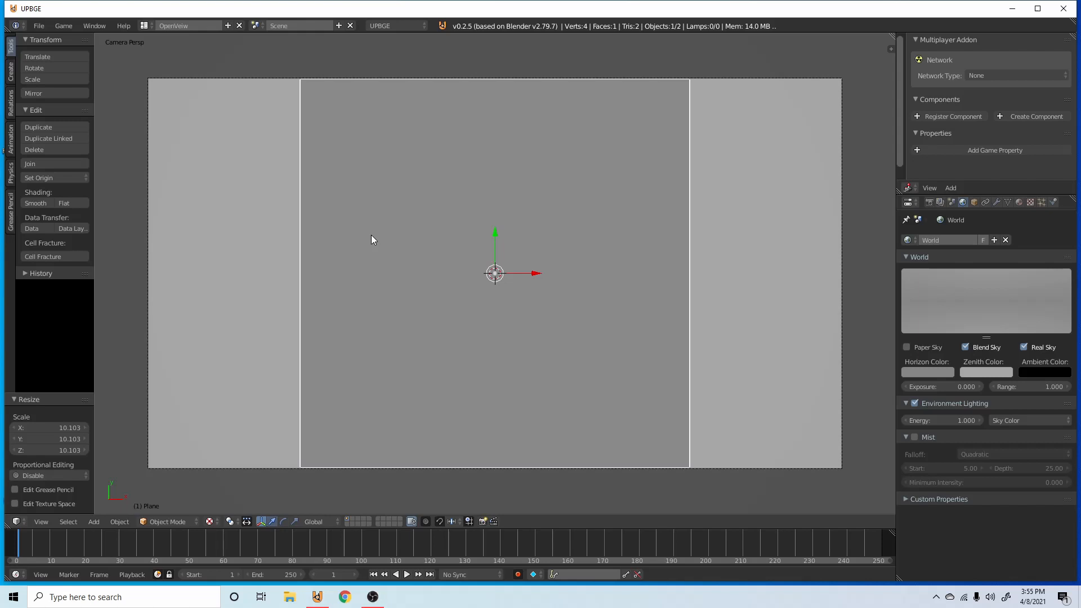
Create a new material for the plane and a new texture on it
click(1020, 202)
click(977, 264)
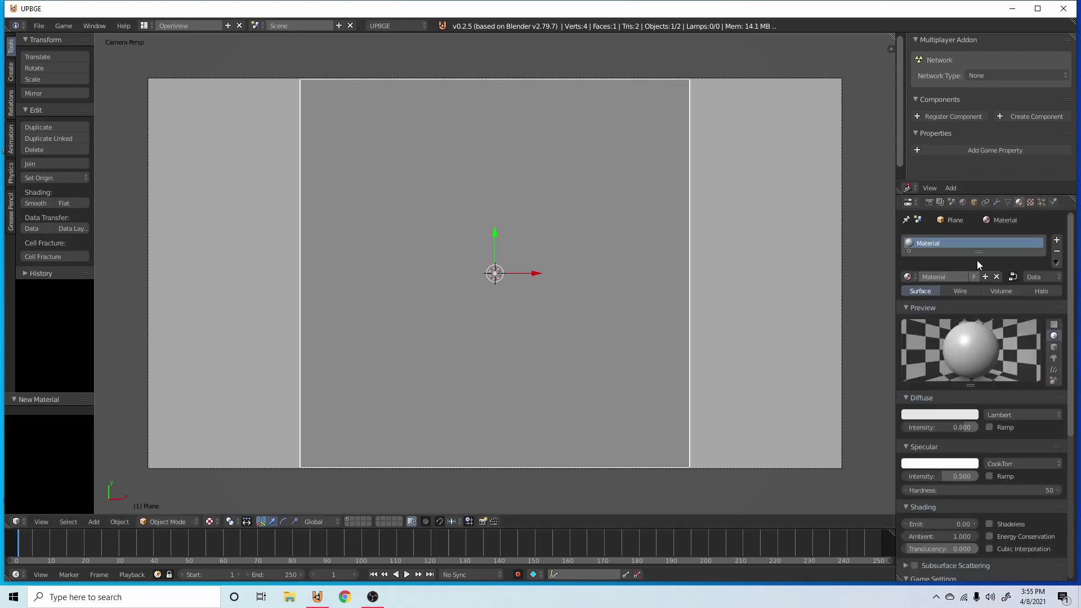
click(1031, 203)
click(981, 325)
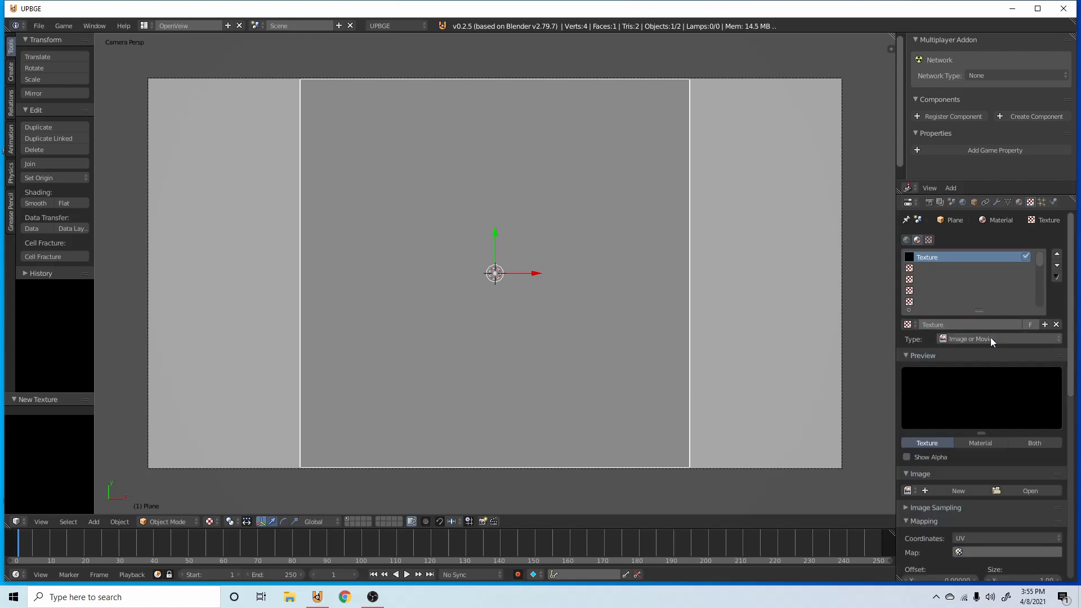
scroll(969, 547, down, 2)
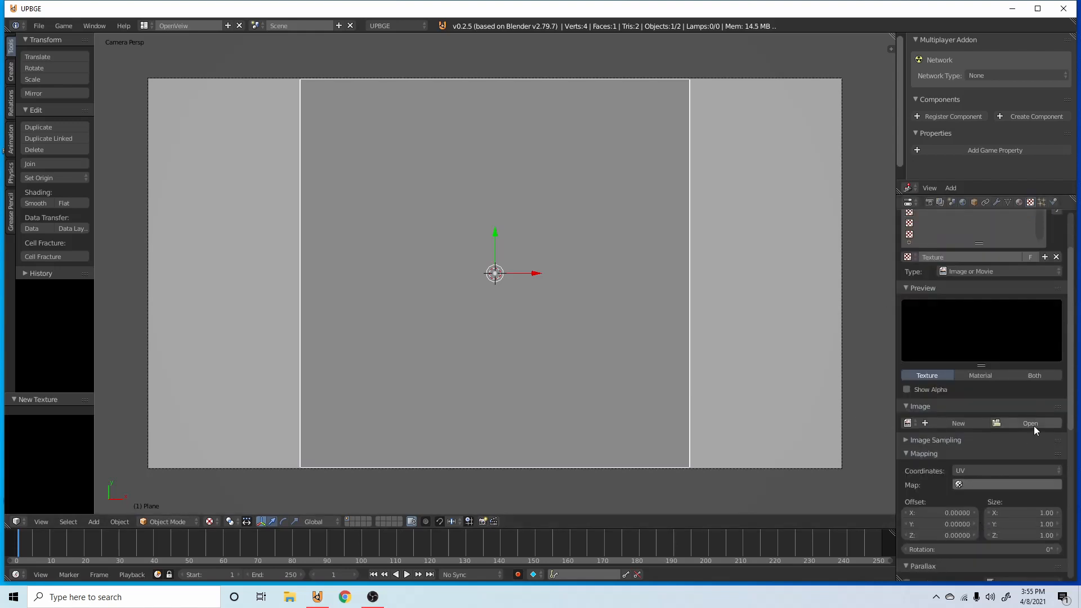
Load fade_full.png from the blender folder as the texture image
click(1035, 426)
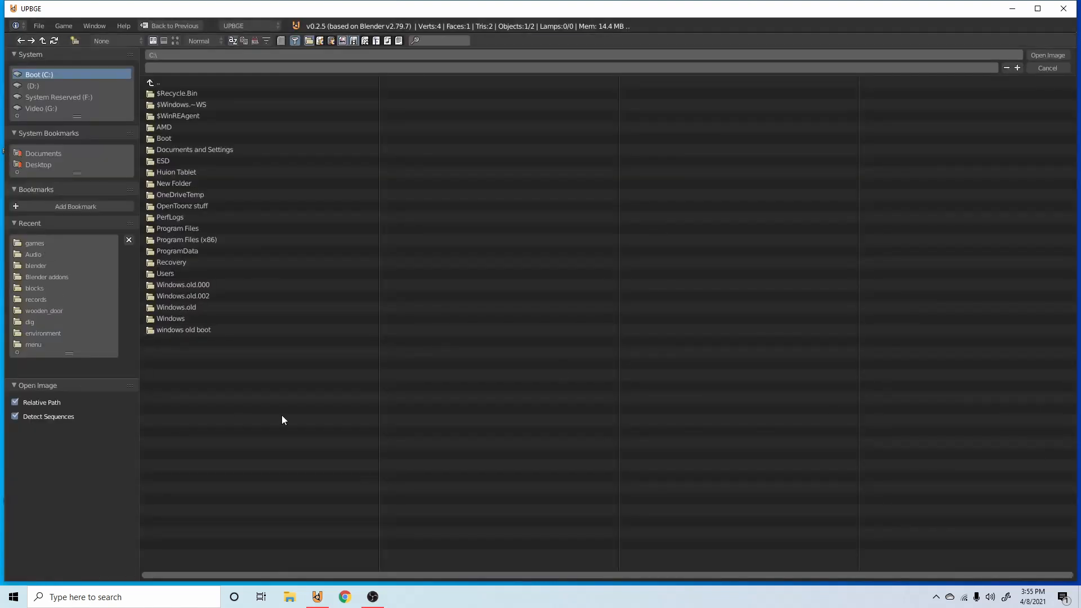
click(36, 266)
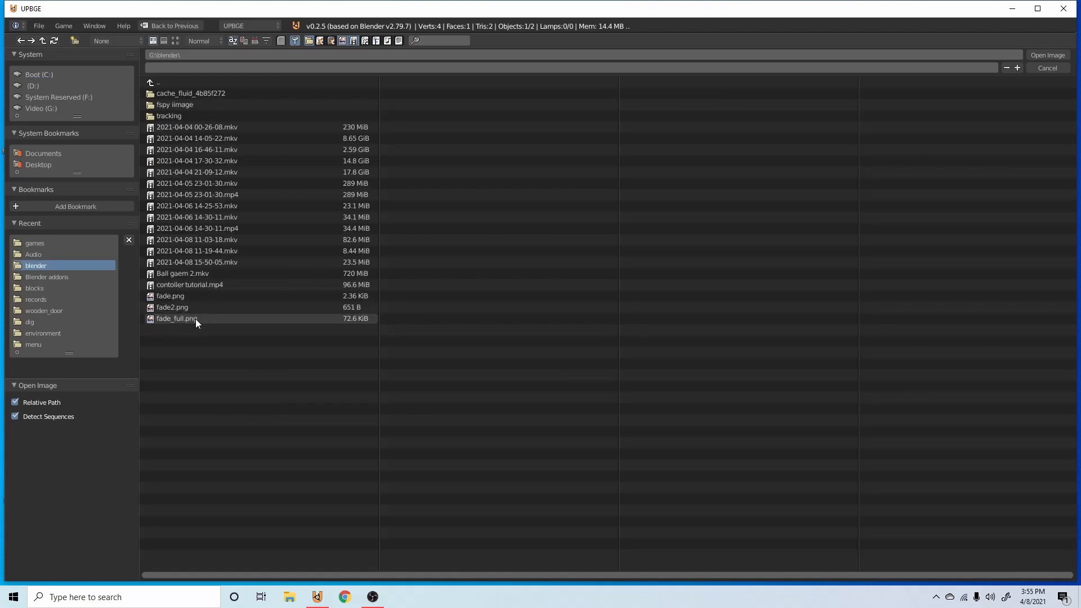
double_click(169, 319)
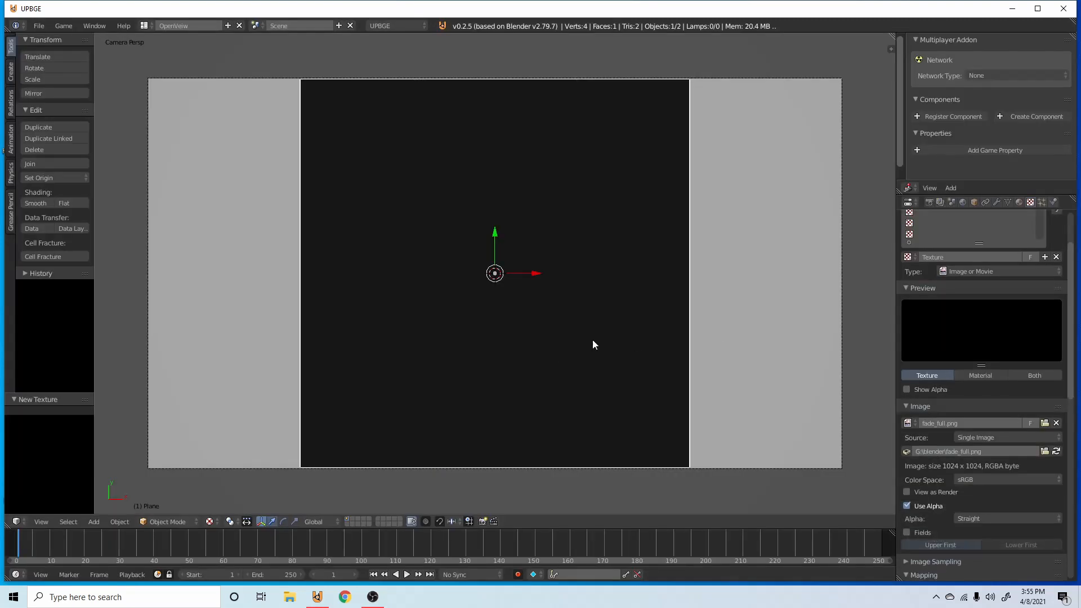
Reset the plane's UVs in Edit Mode so the fade image covers it
key(Tab)
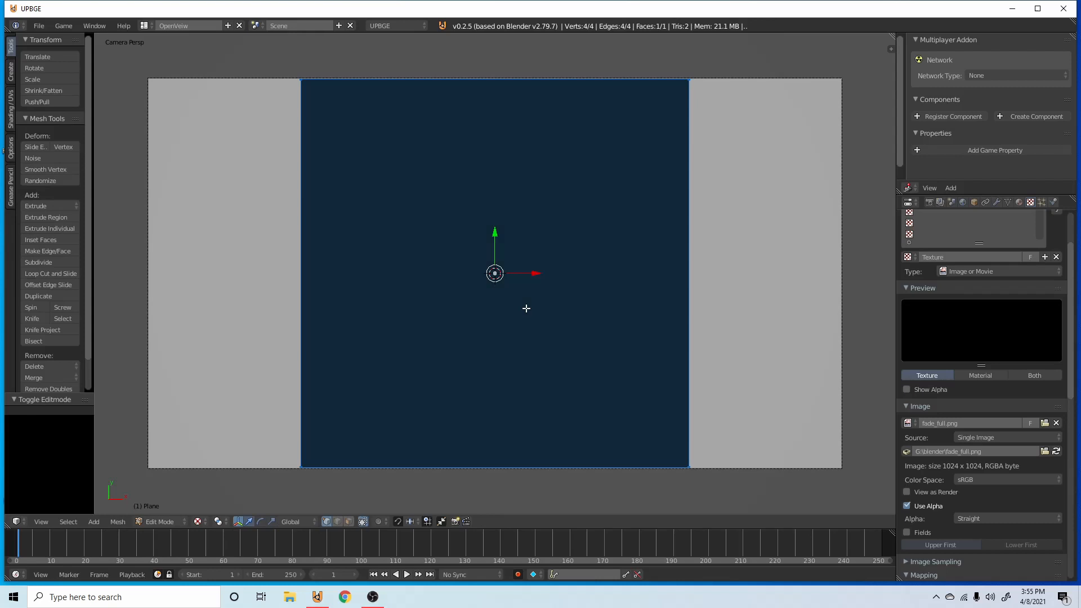
key(u)
key(u)
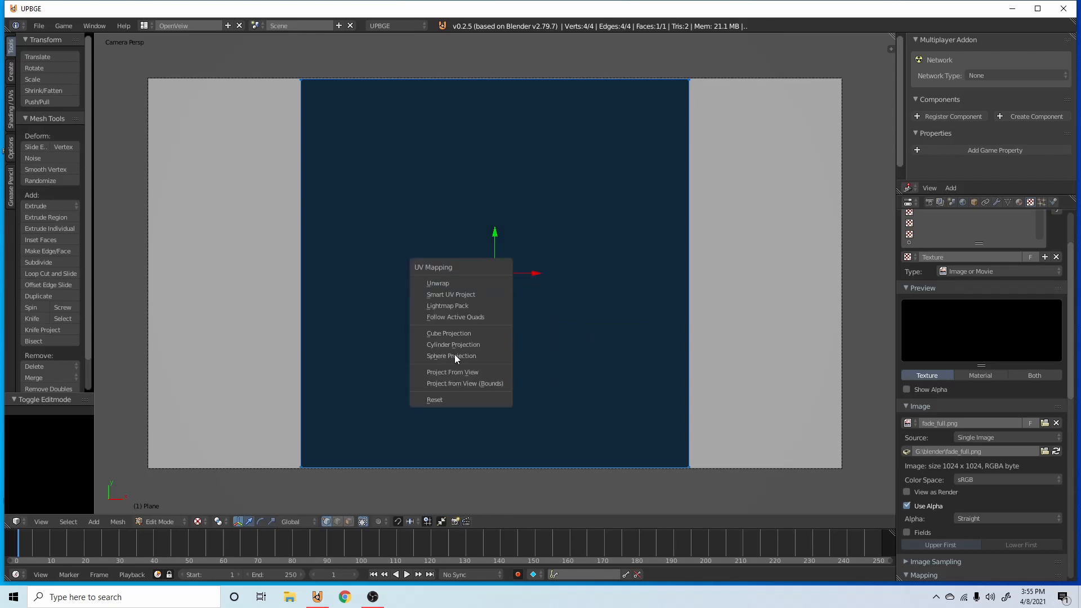
click(436, 402)
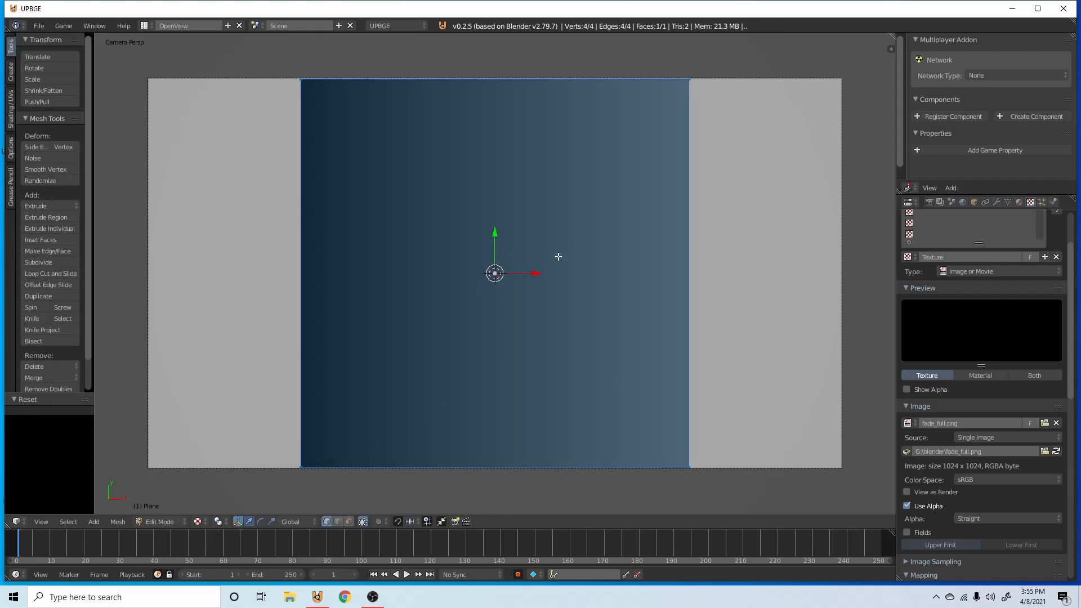
key(Tab)
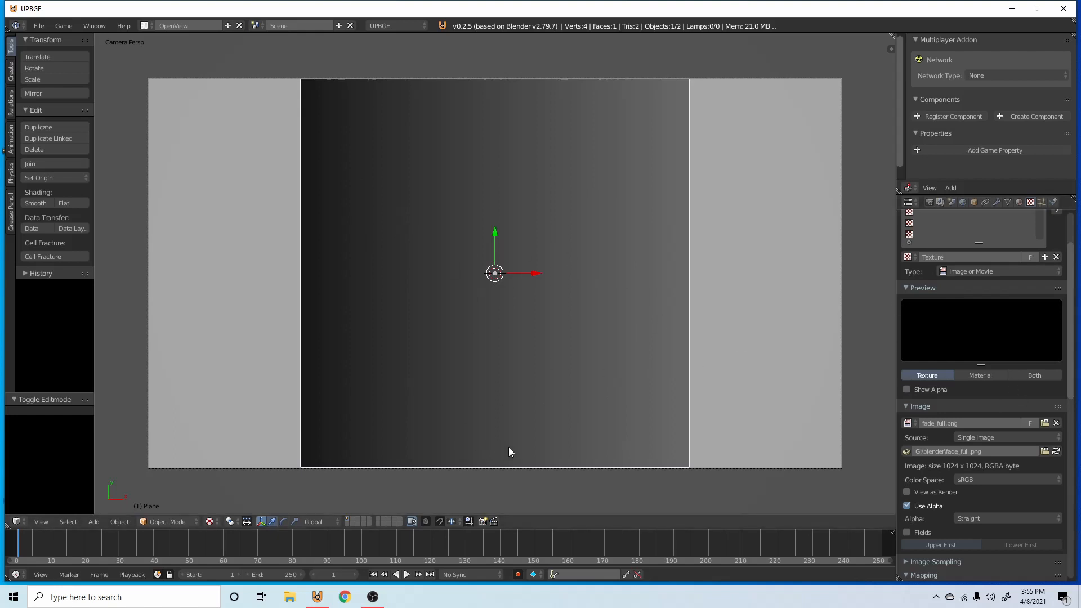
scroll(524, 439, down, 2)
scroll(608, 414, up, 2)
Rotate the plane 90 degrees and stretch it along X to fill the camera frame
key(s)
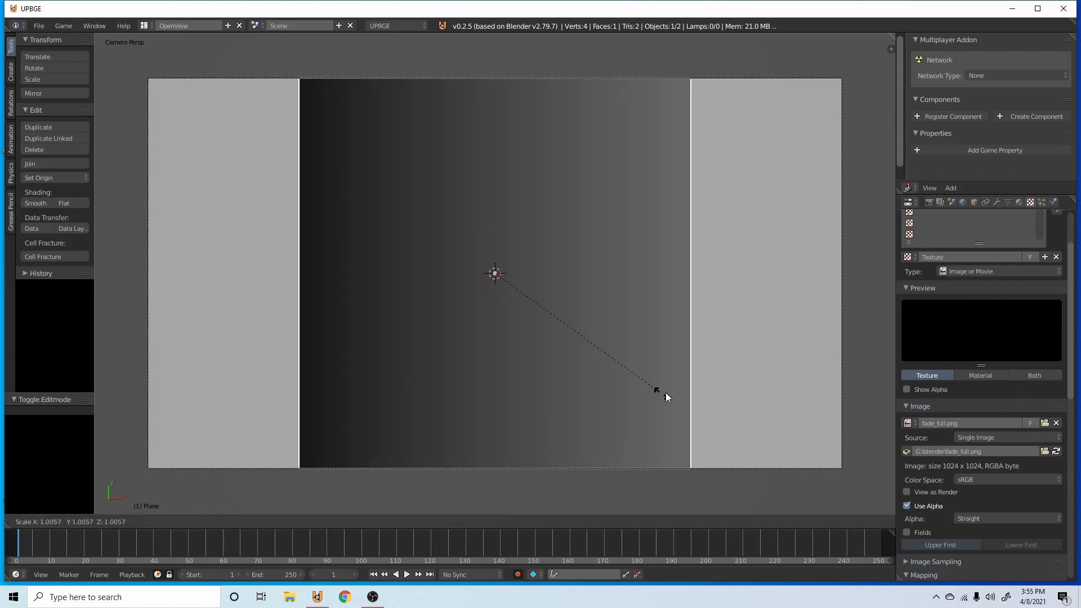
key(x)
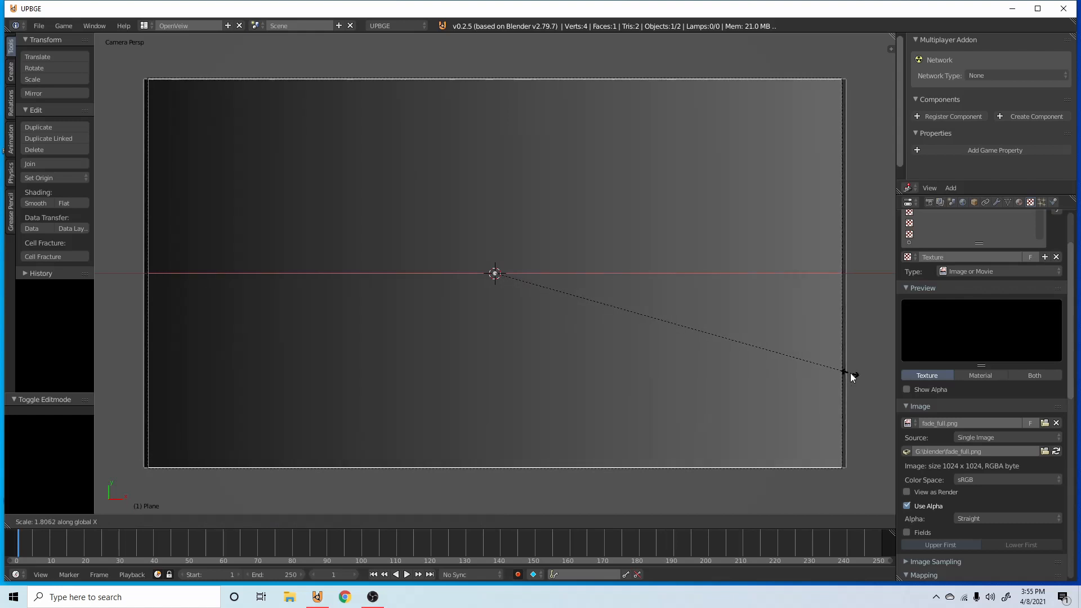
click(850, 375)
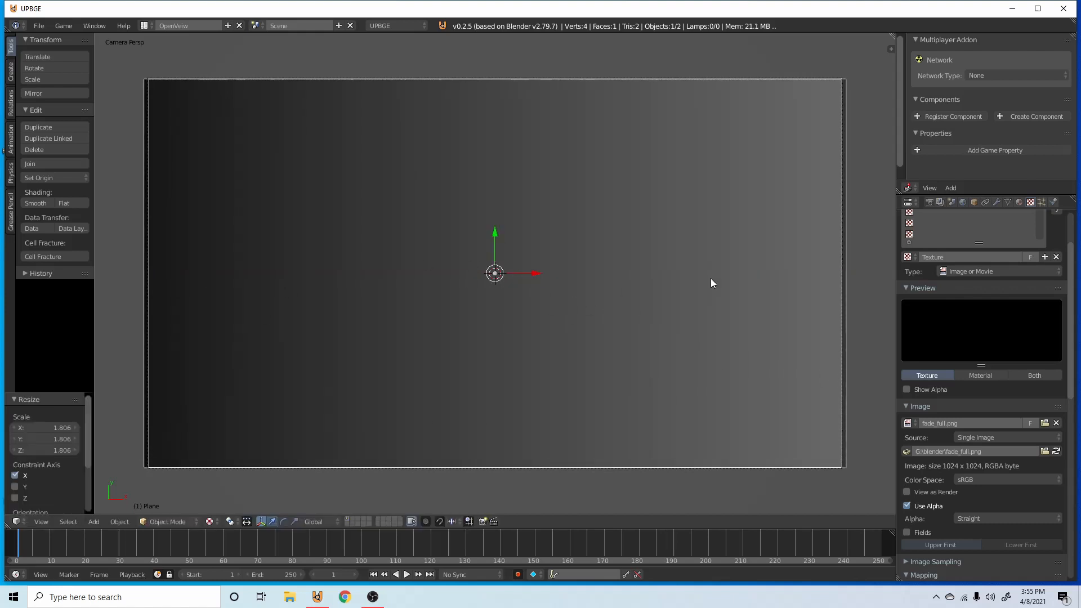
key(ctrl+z)
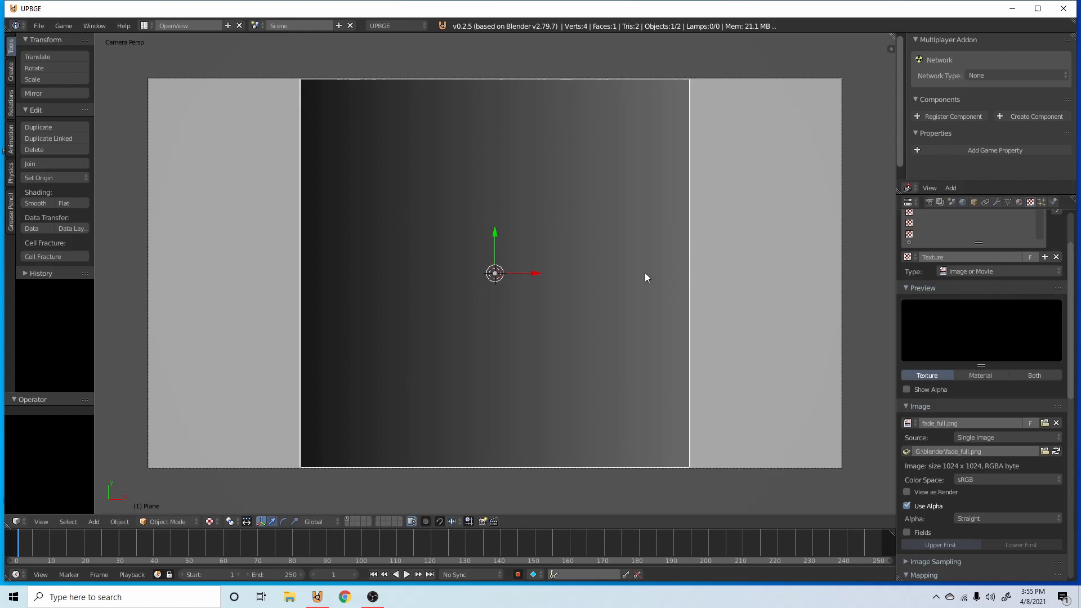
text(r)
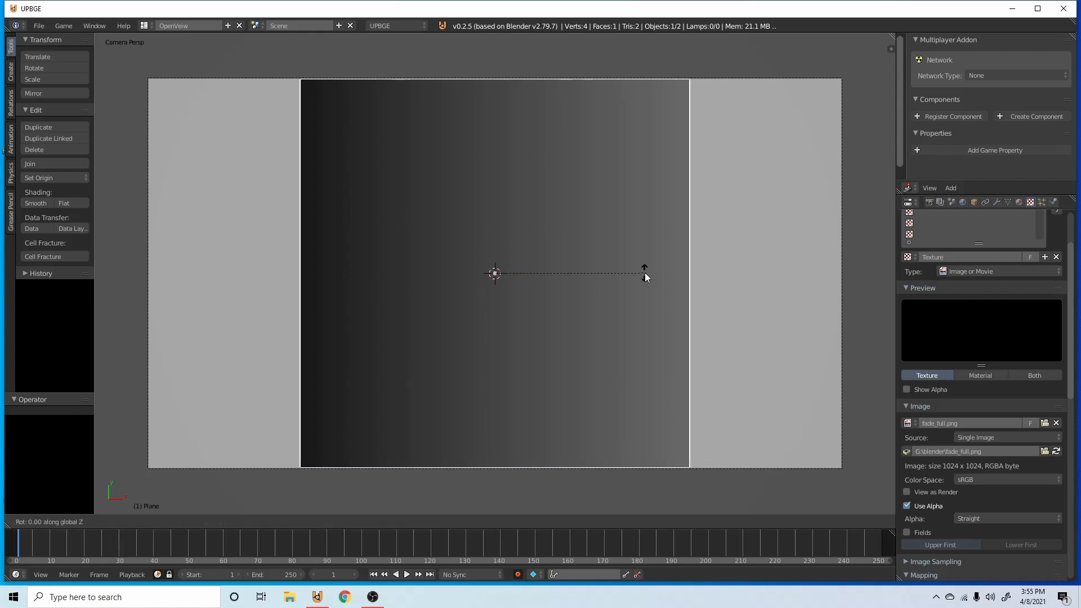
text(90)
key(Return)
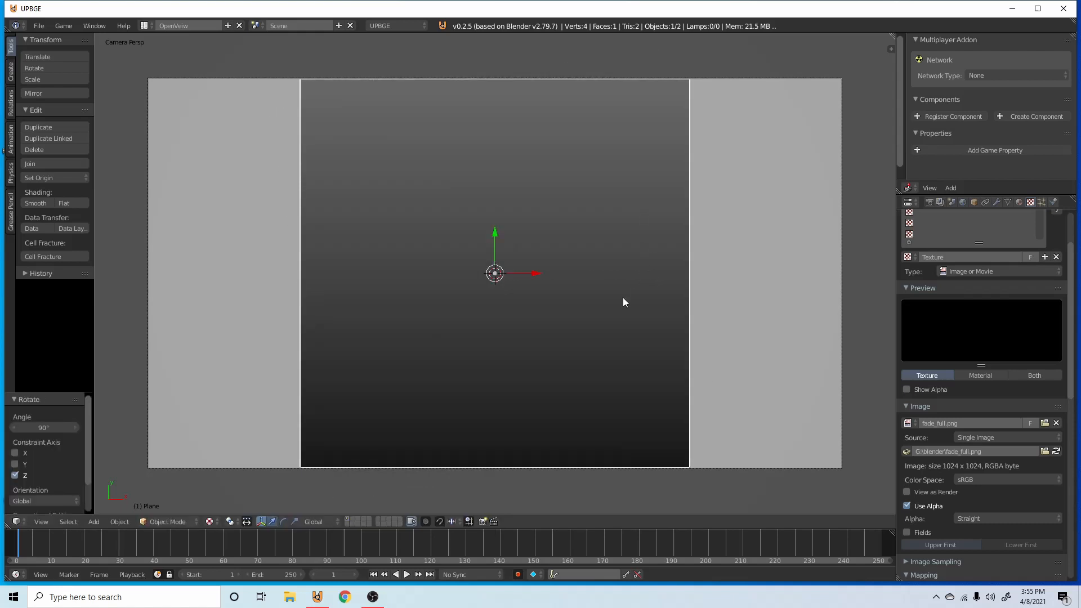
key(s)
key(x)
click(773, 372)
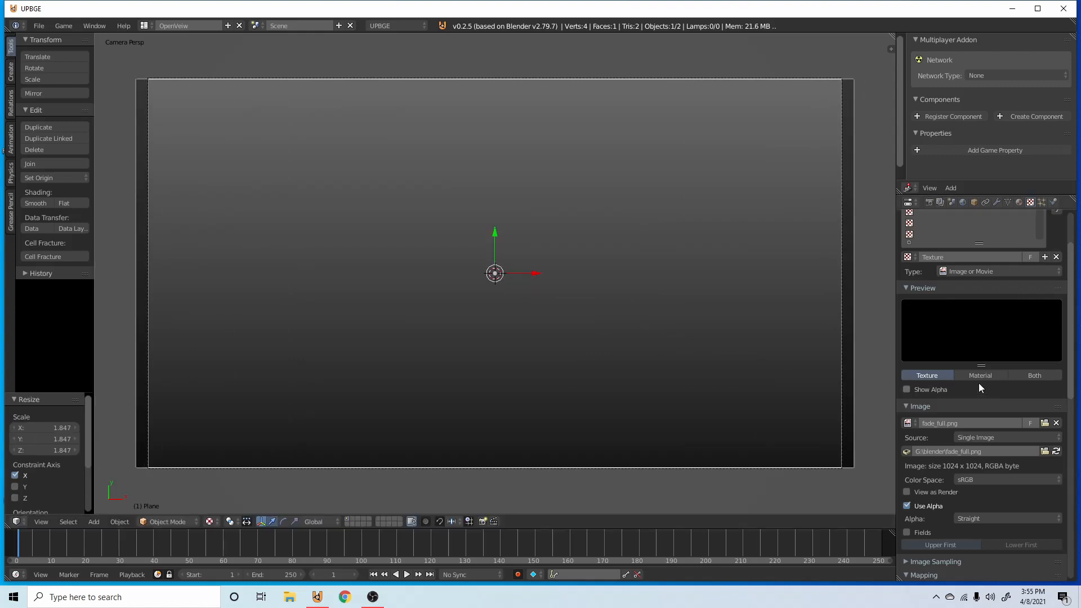
scroll(969, 372, down, 3)
scroll(1002, 409, down, 2)
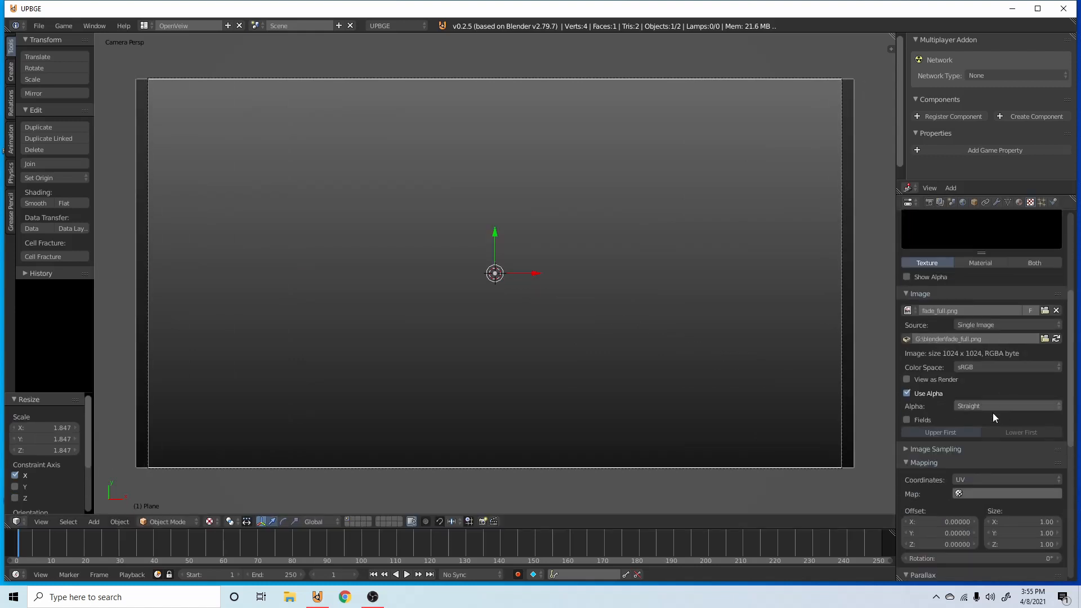
scroll(992, 413, down, 2)
scroll(989, 476, down, 2)
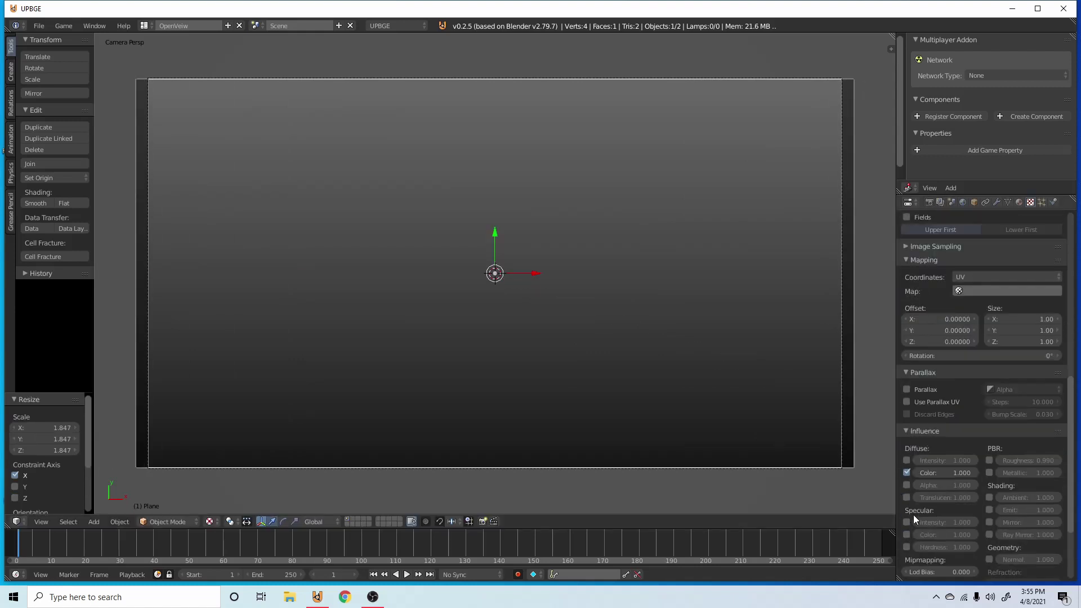
Let the texture drive alpha and make the plane's material shadeless
click(906, 487)
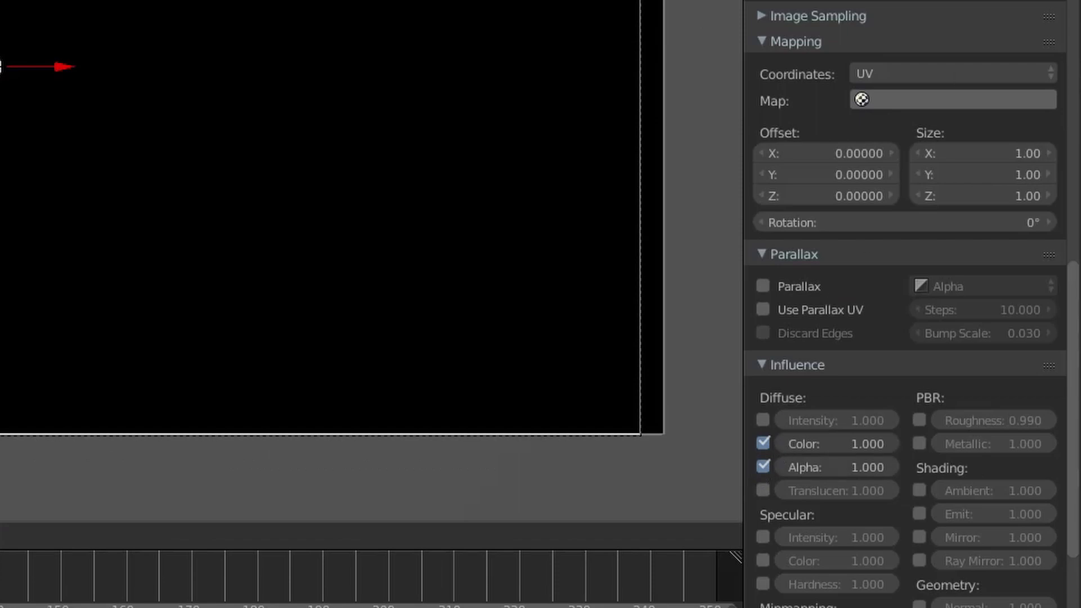
click(844, 2)
scroll(896, 508, down, 1)
click(942, 498)
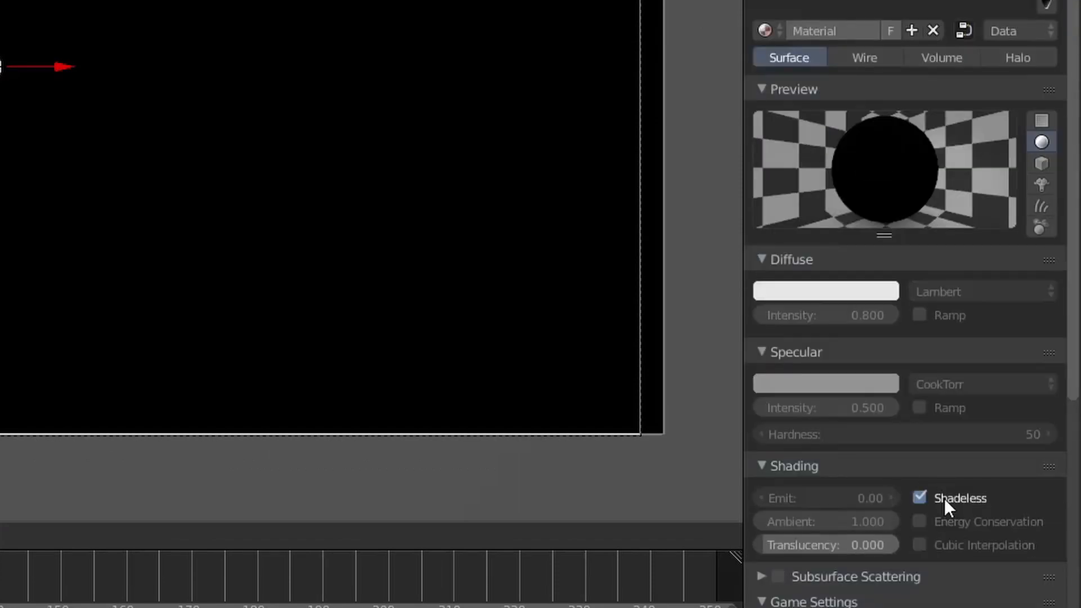
scroll(932, 482, down, 5)
scroll(927, 462, down, 5)
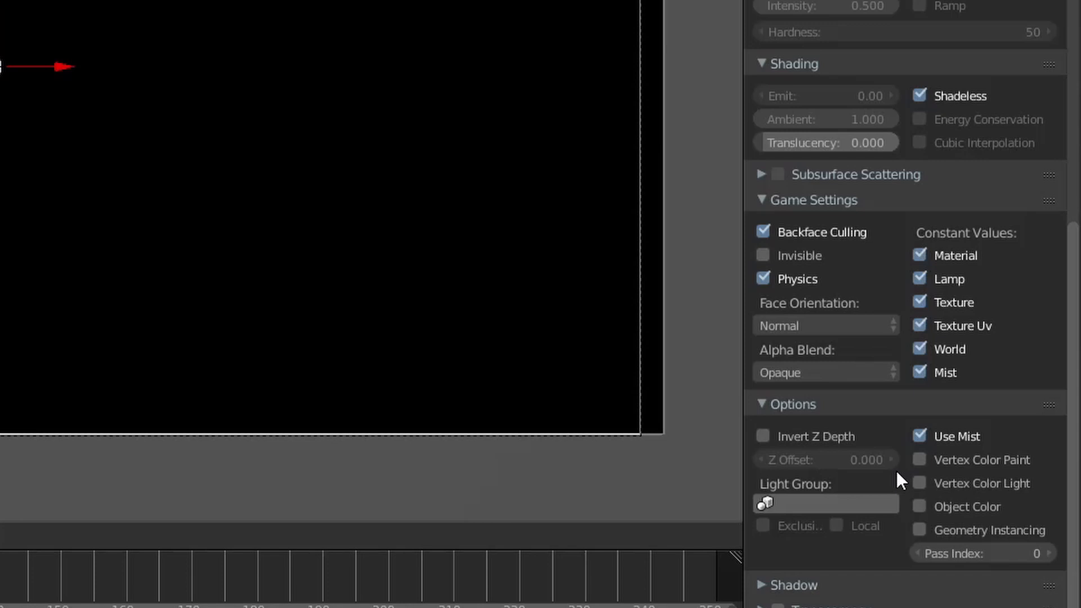
scroll(930, 507, down, 3)
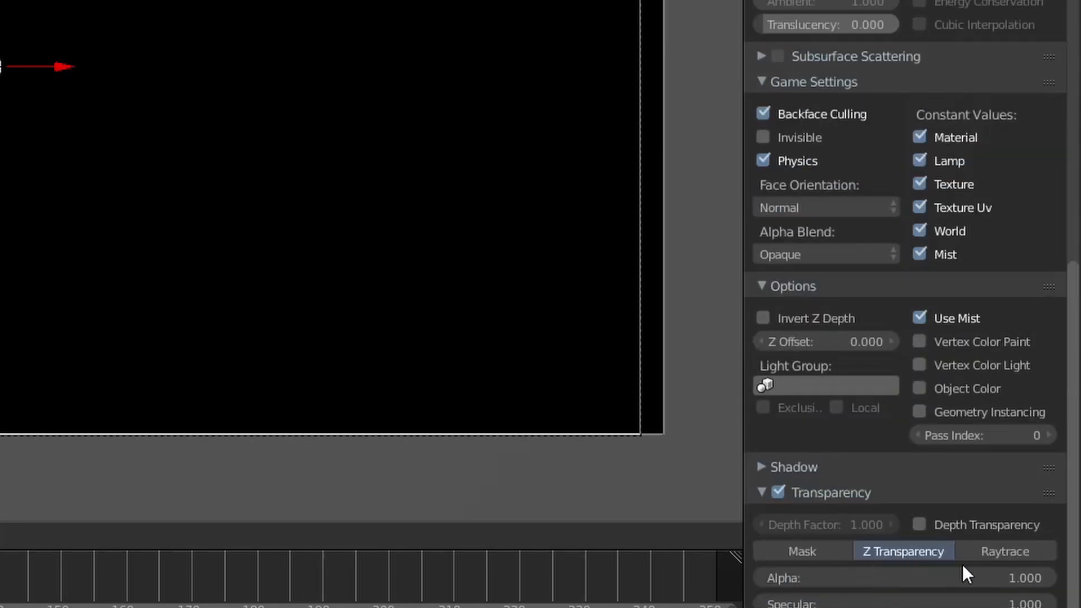
drag(963, 576, 714, 567)
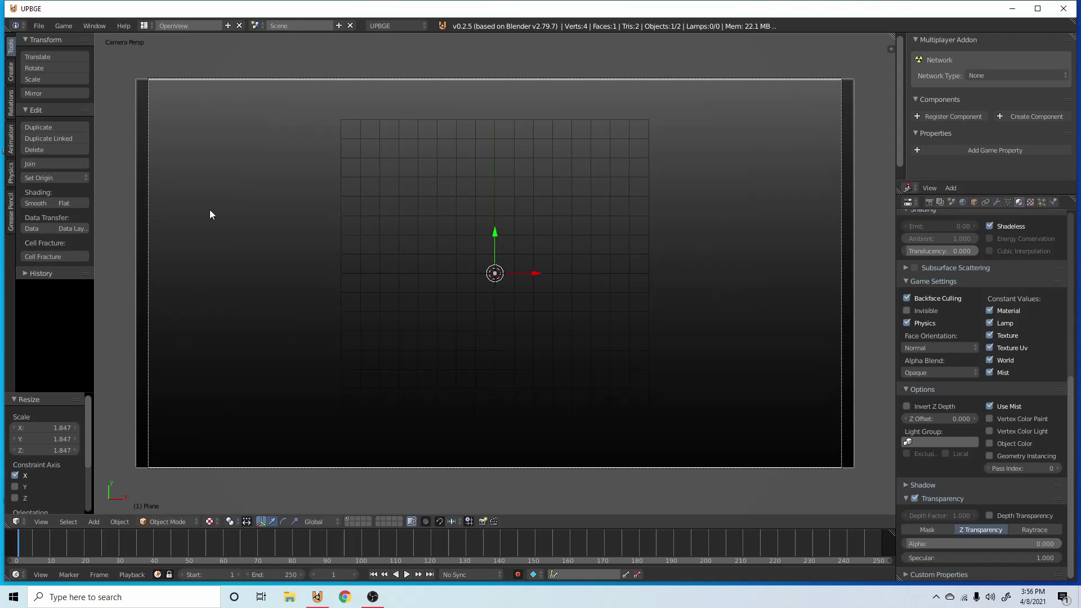
click(144, 25)
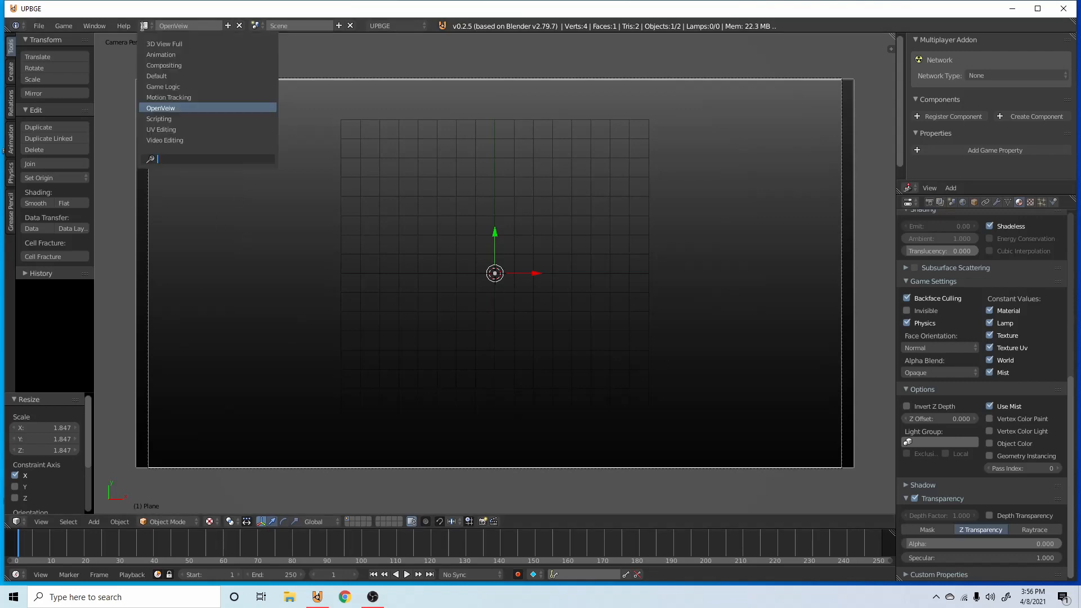
In UV Editing layout, view through the camera with Texture shading and split the 3D view
click(165, 130)
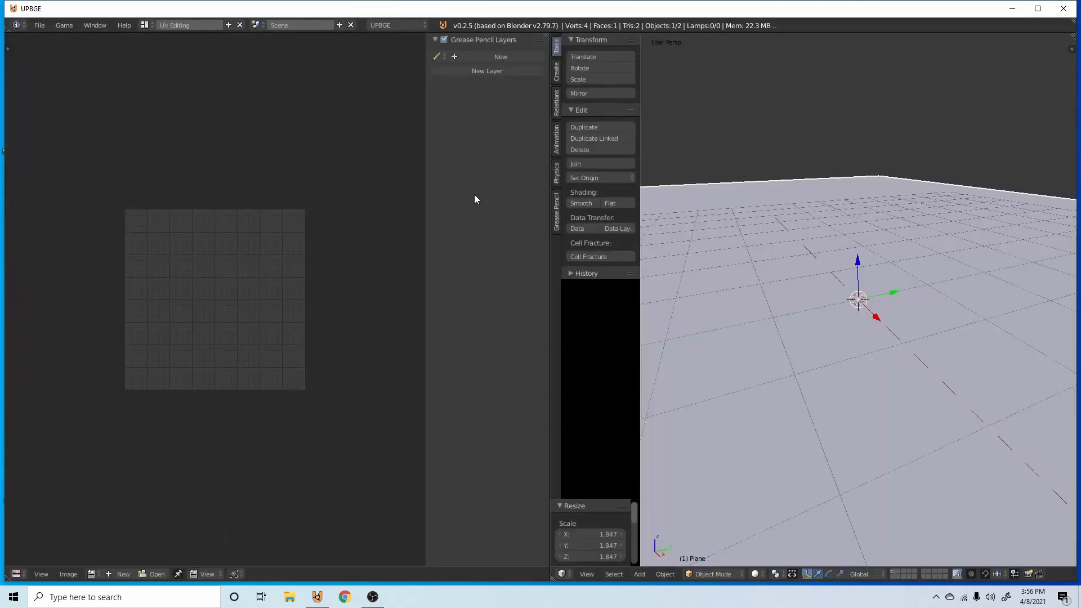
key(KP_0)
click(757, 574)
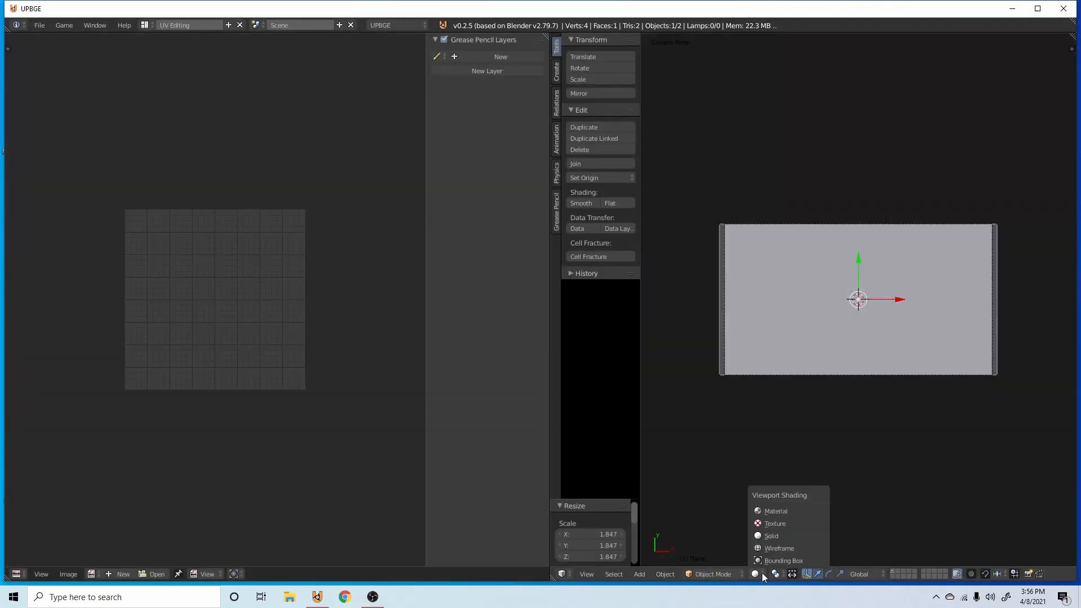
click(802, 523)
scroll(835, 333, up, 3)
scroll(835, 332, down, 1)
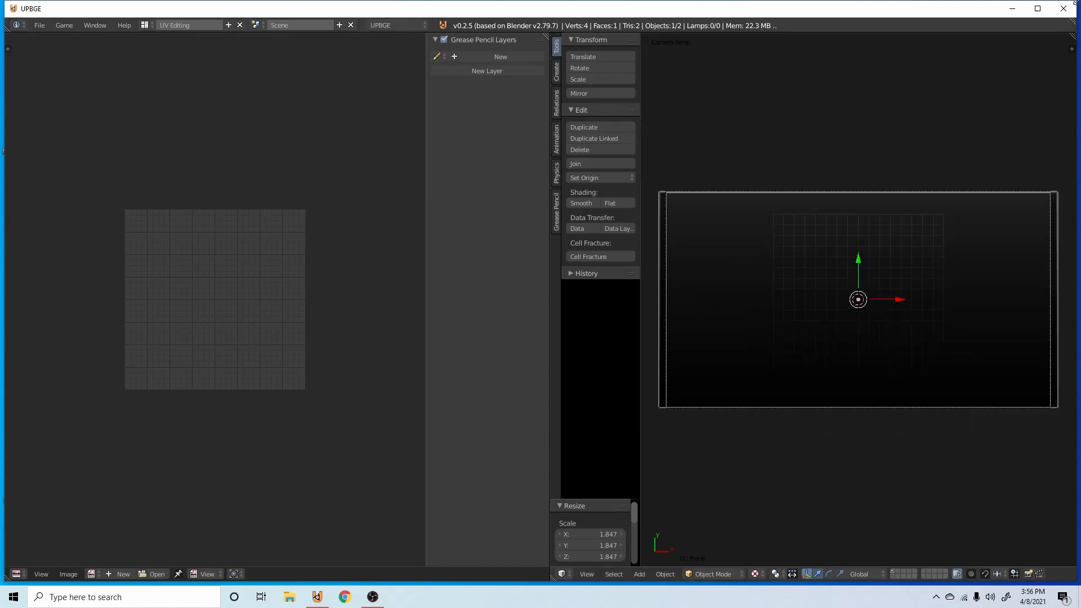
drag(1075, 35, 965, 50)
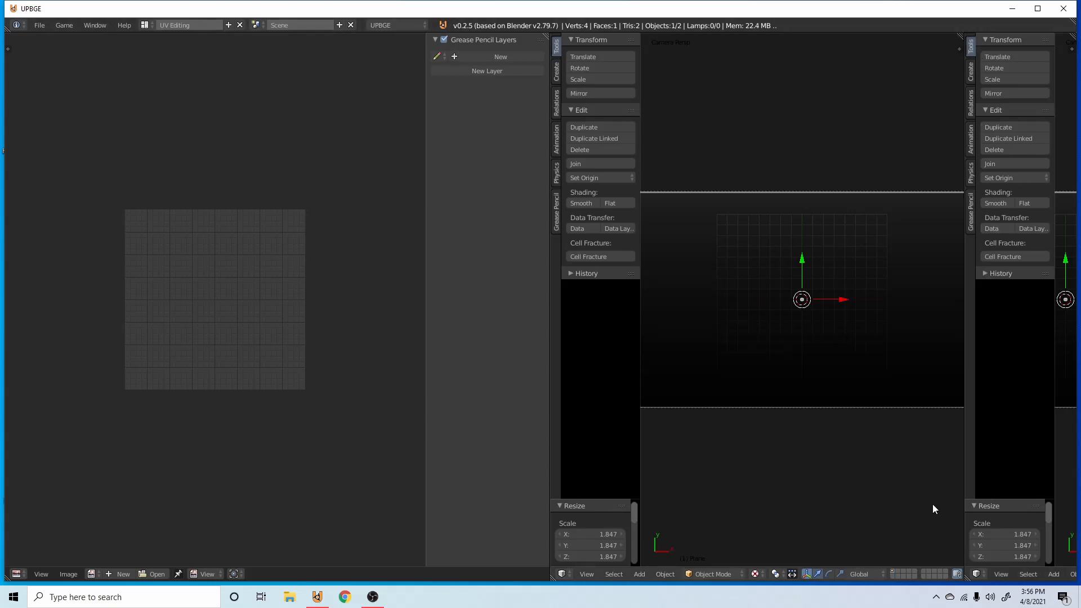
Turn the new area into Properties and load fade_full.png onto the plane's UVs in Edit Mode
click(977, 574)
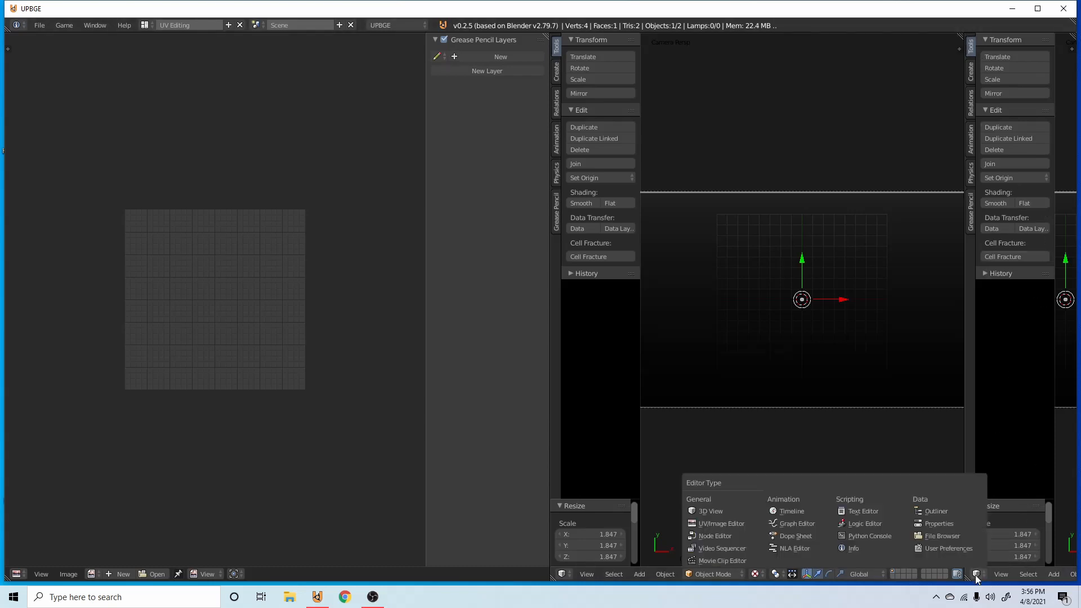
click(978, 574)
click(921, 524)
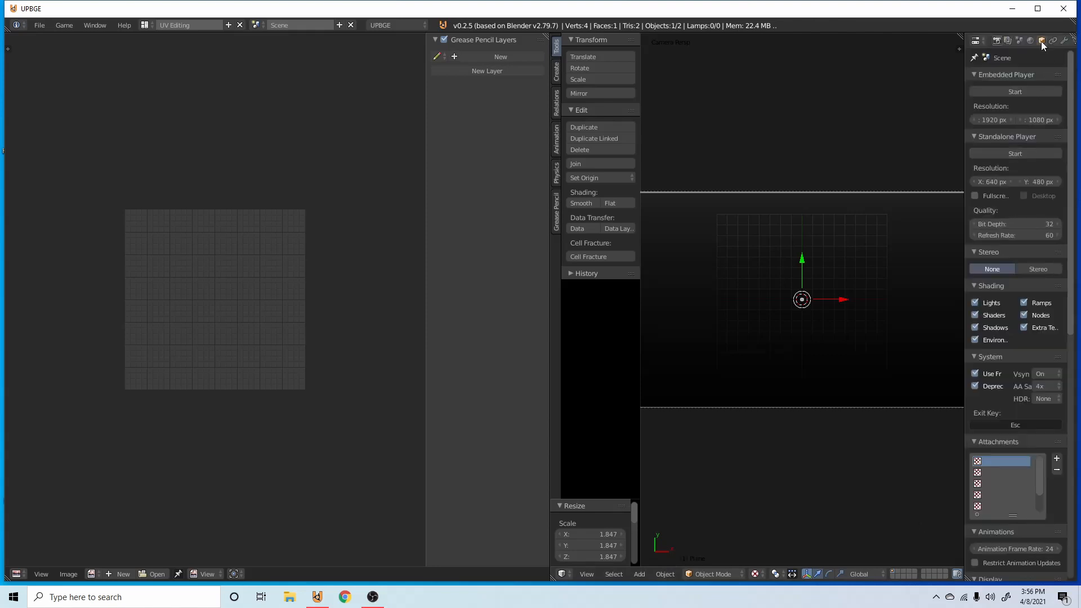
scroll(1042, 42, down, 3)
scroll(725, 319, down, 2)
key(Tab)
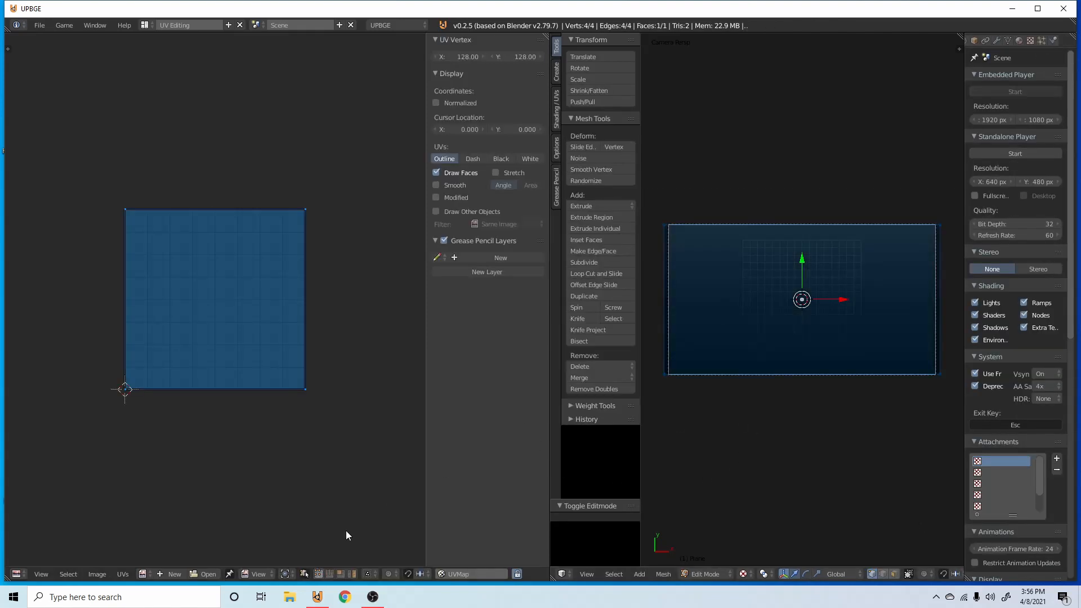
click(144, 574)
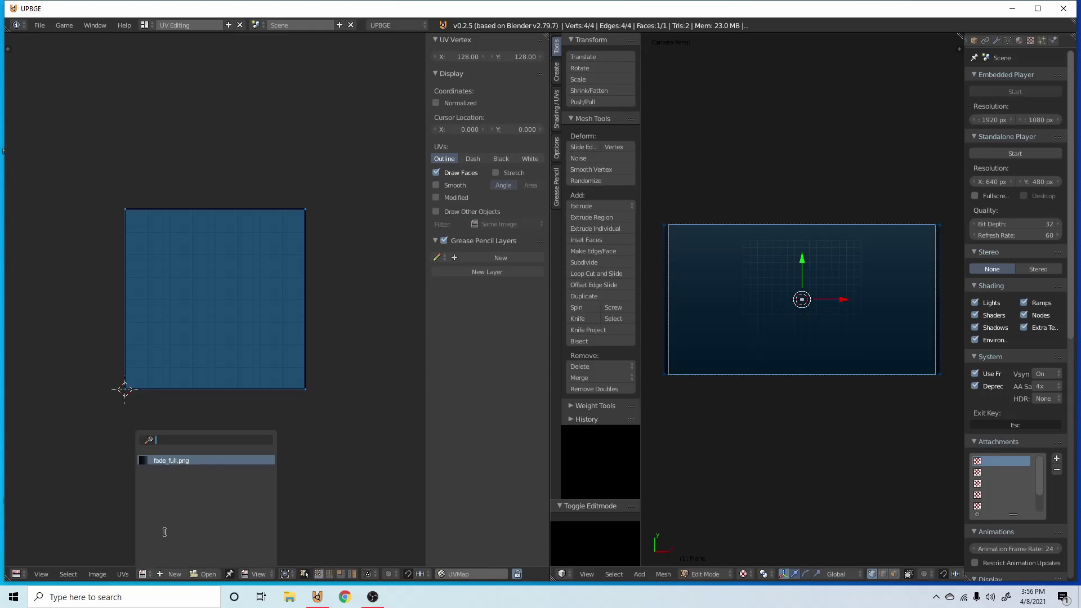
click(190, 461)
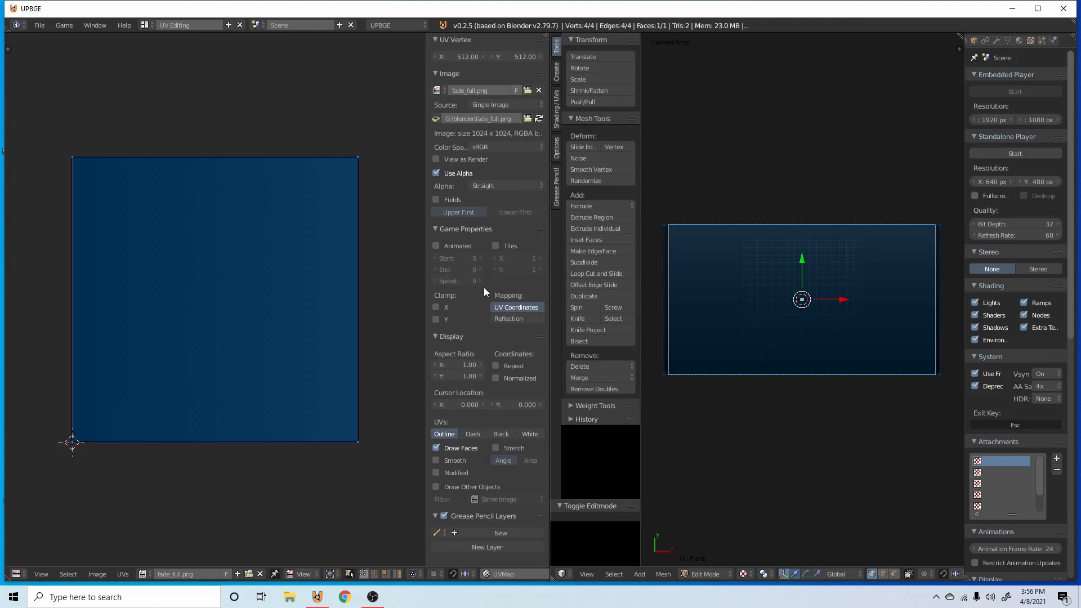
Enable Animated and Tiles with 6 tiles across and 2 down, then start saving
click(446, 245)
click(507, 246)
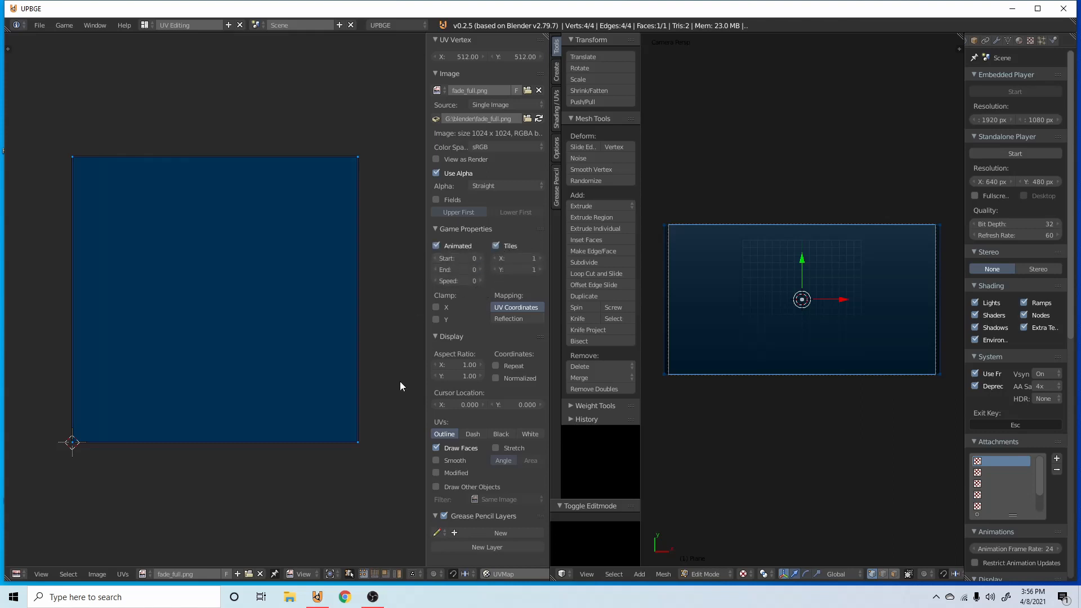
click(523, 258)
text(6)
key(Return)
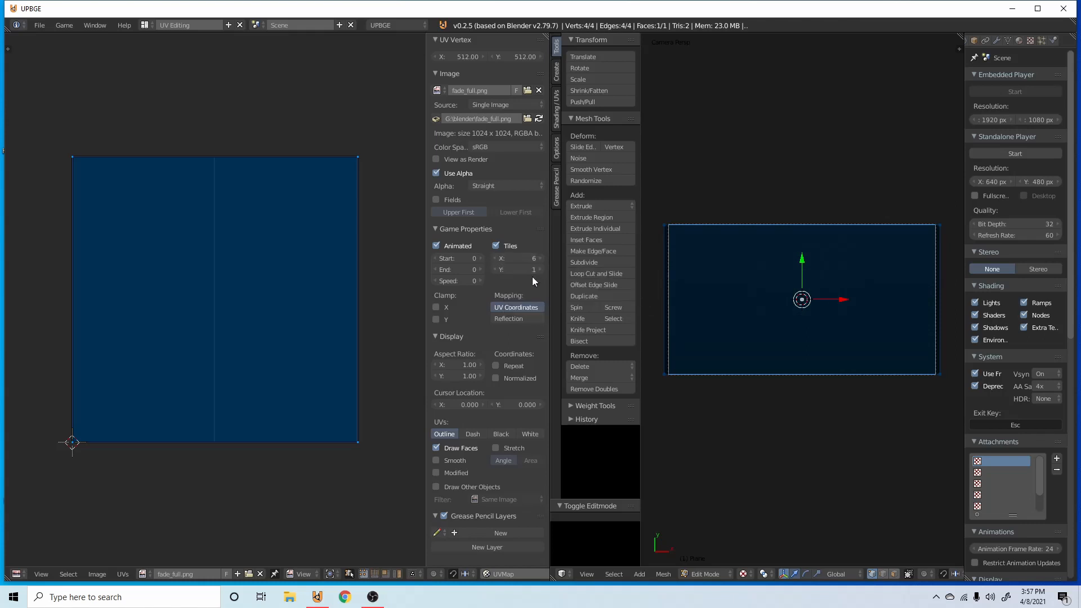
click(538, 269)
ctrl+scroll(477, 267, up, 11)
ctrl+scroll(483, 281, up, 4)
key(ctrl+s)
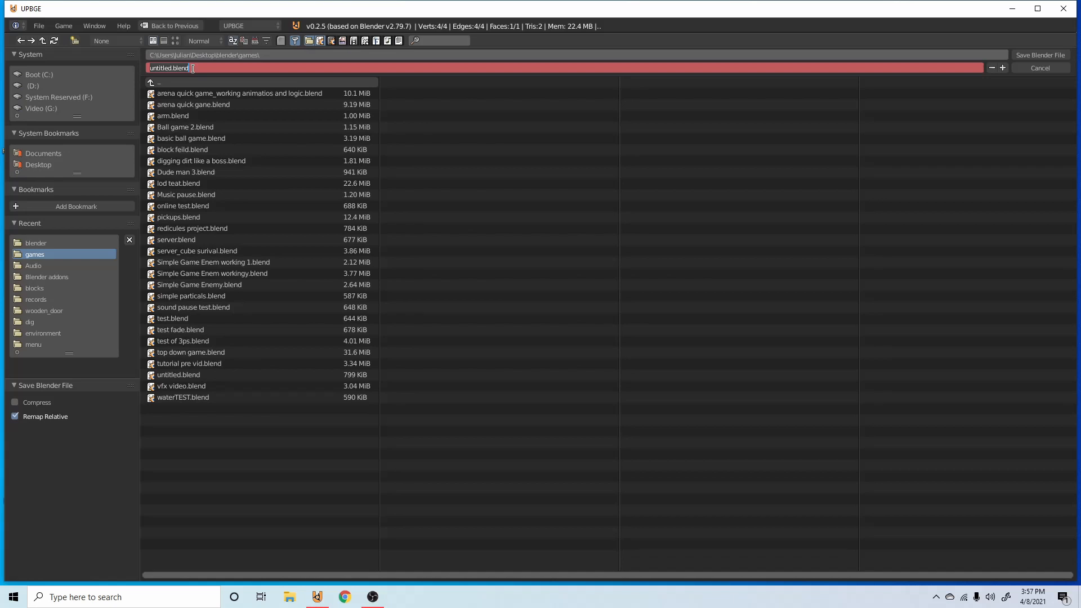
text(fade te)
text(st 2)
Save the project as fade test 2.blend in the games folder
key(Return)
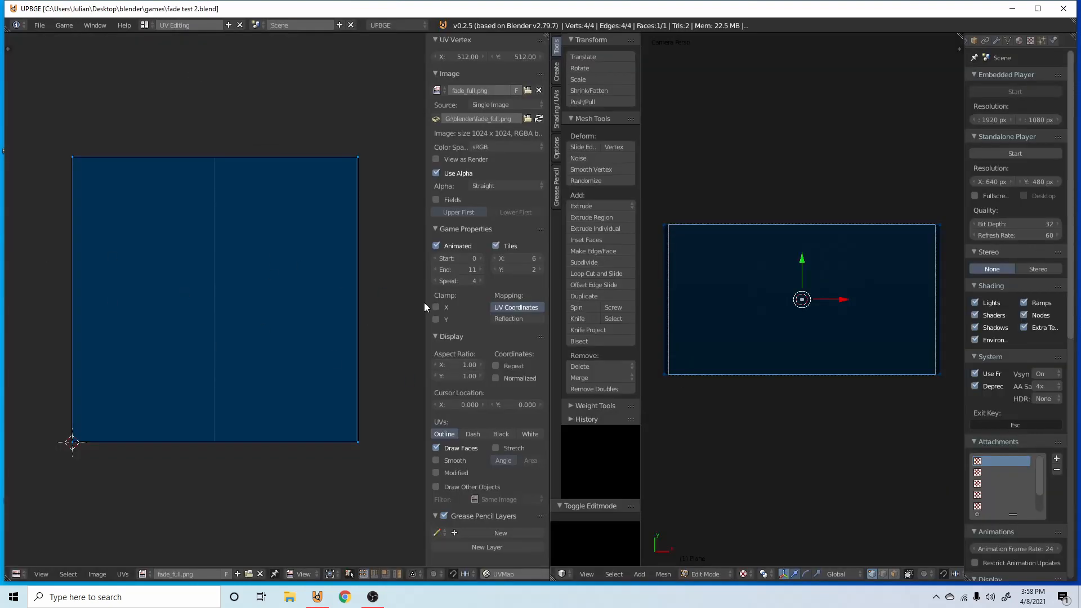
Return to object mode, save over the file and revert to the saved version
key(Tab)
key(ctrl+s)
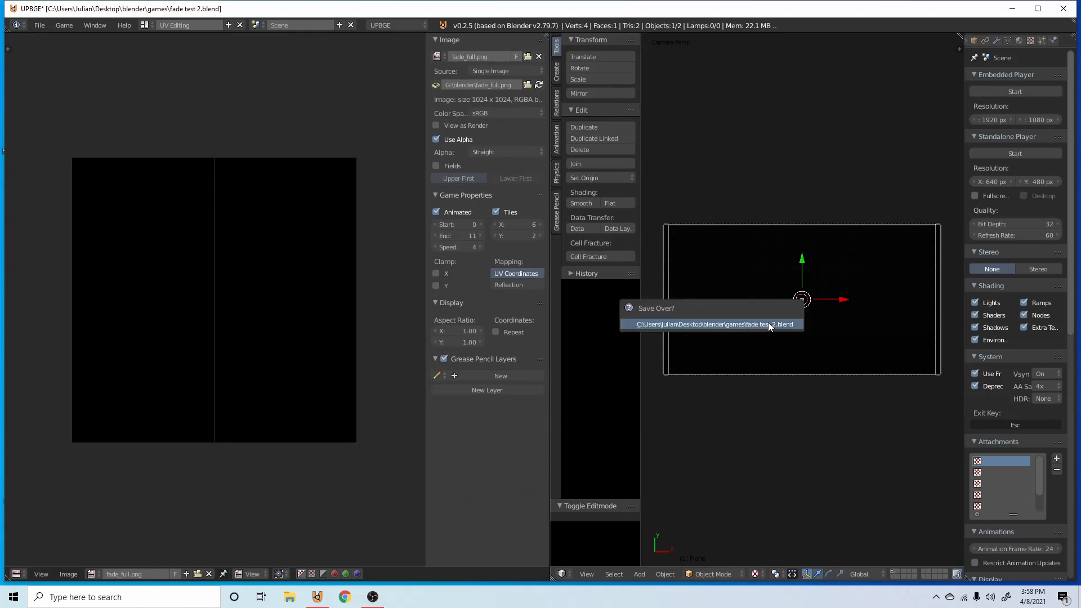
click(768, 325)
click(39, 25)
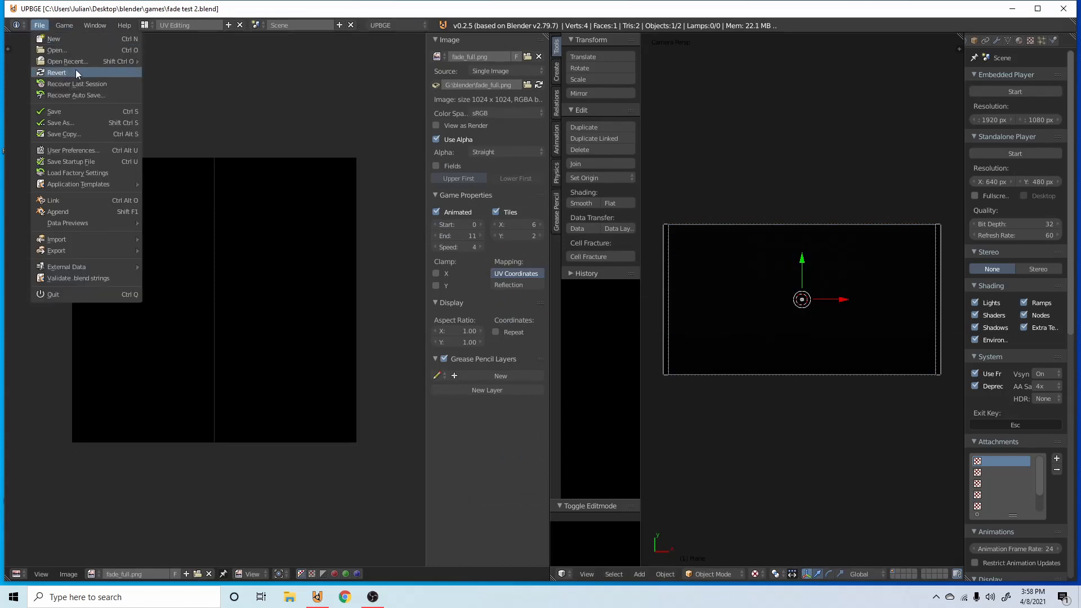
click(186, 61)
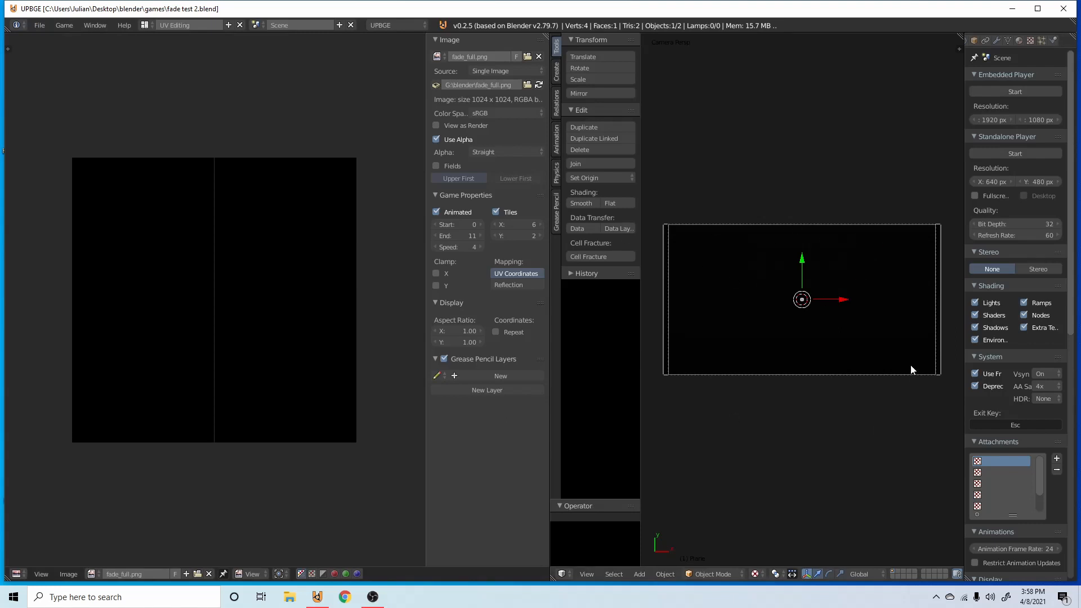
Run the game to test the fade and stop it
key(p)
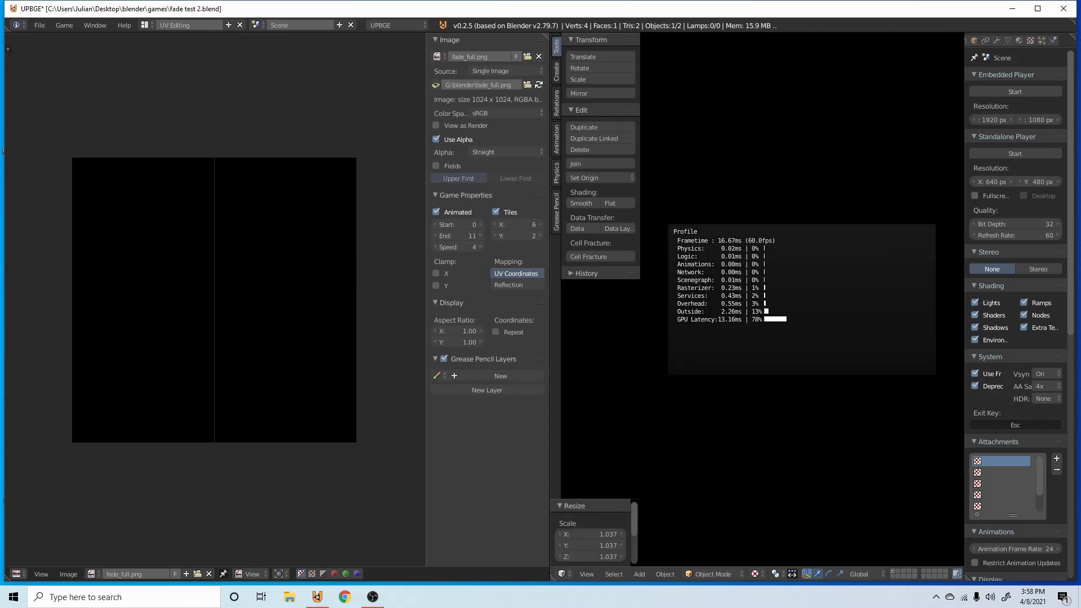
key(Escape)
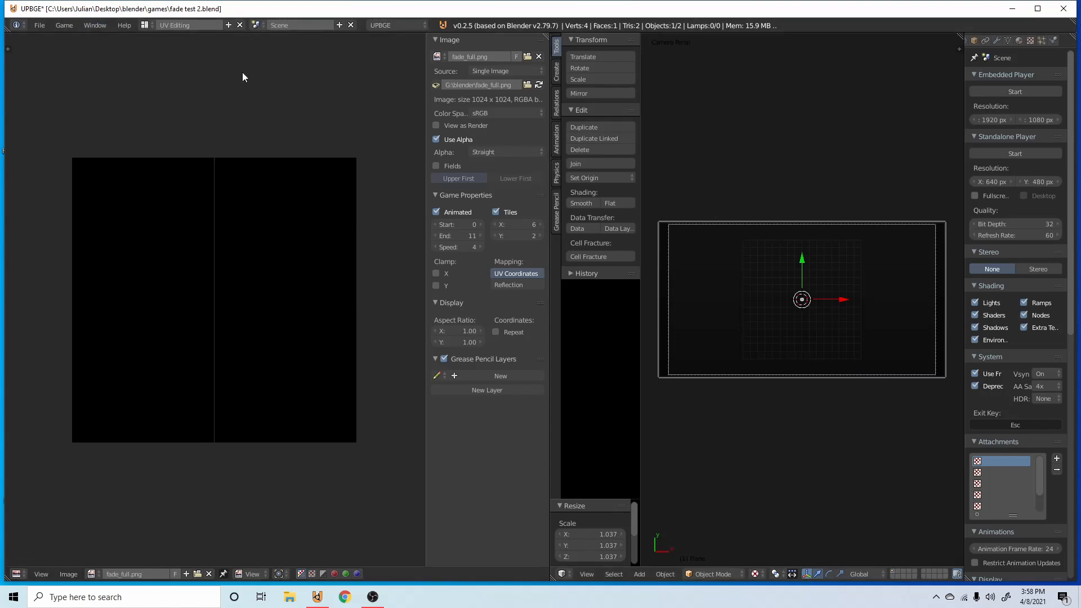
Create a new scene with Copy Settings and add a much larger plane
click(339, 29)
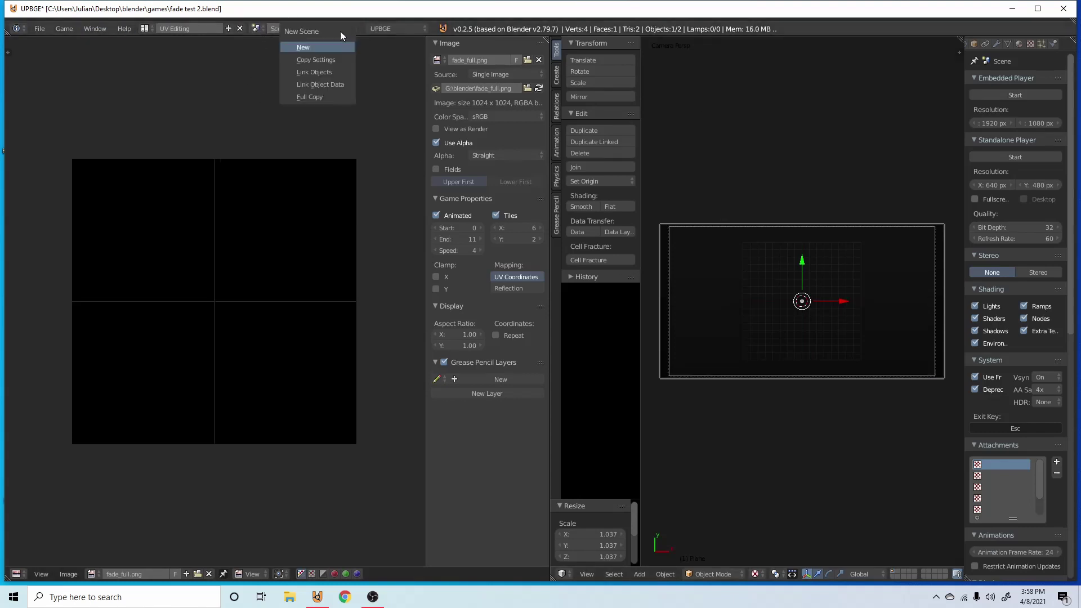
click(330, 59)
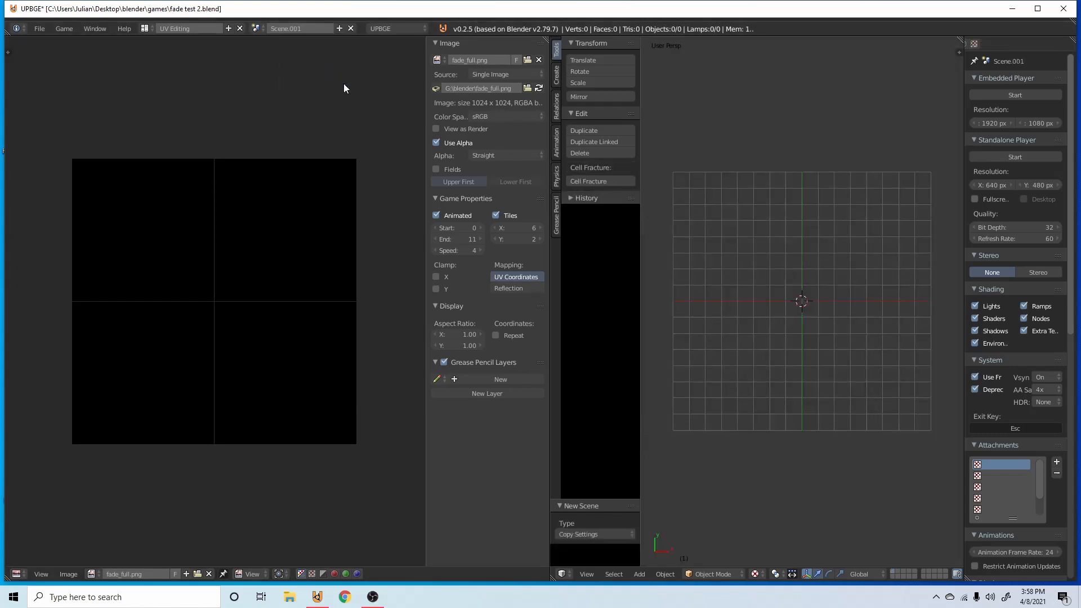
mouse_move(736, 260)
middle_down()
mouse_move(795, 274)
mouse_move(846, 203)
middle_up()
key(shift+a)
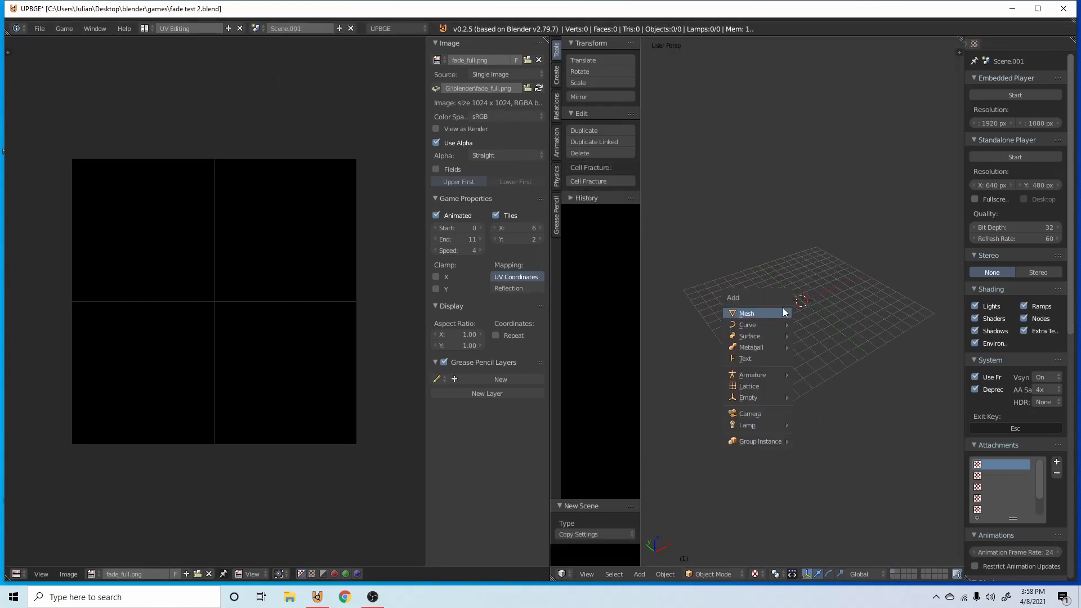
click(816, 314)
key(s)
click(826, 311)
mouse_move(747, 424)
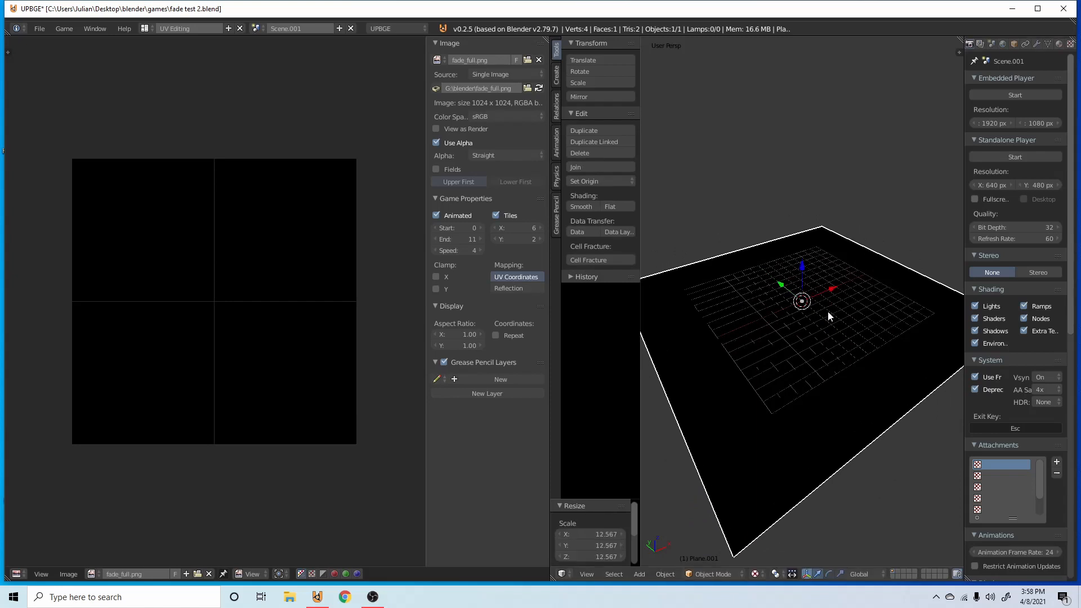
Add a sun lamp, move it up and away and tilt it
key(shift+a)
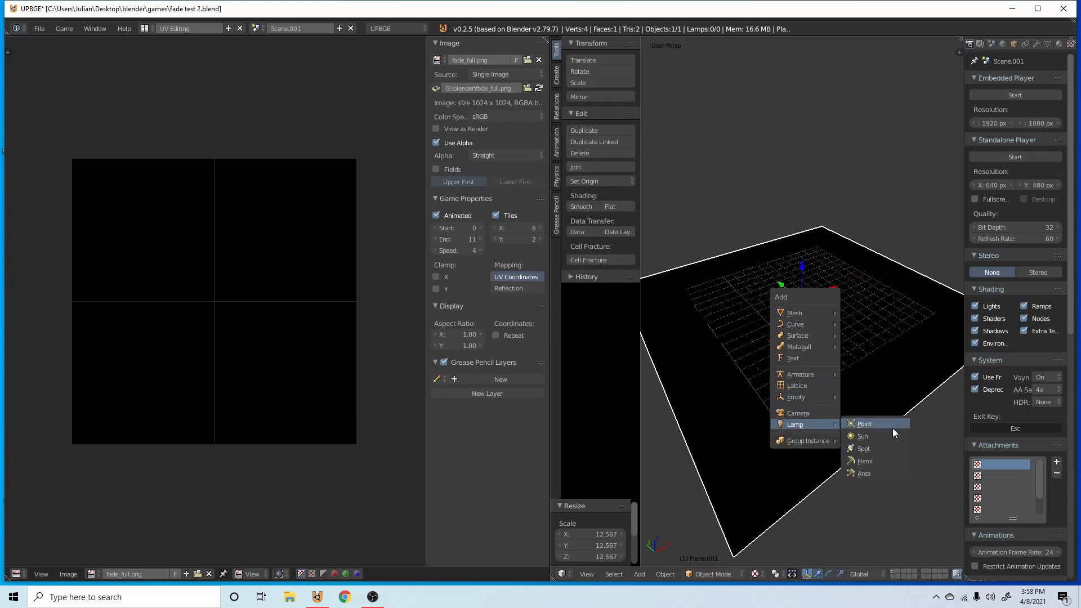
click(892, 434)
key(g)
click(865, 282)
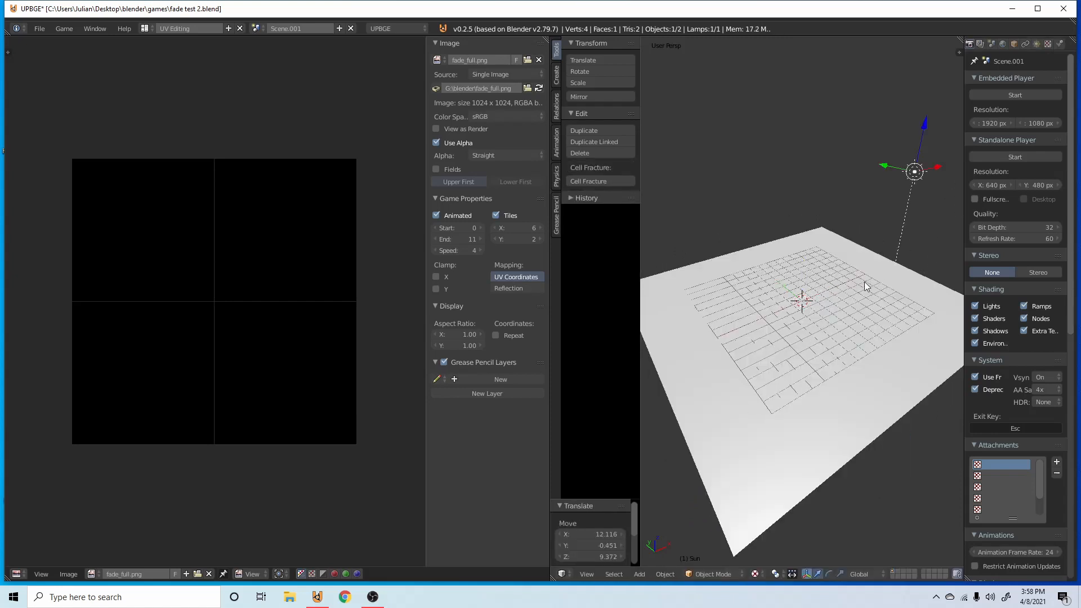
key(r)
click(754, 364)
Add a cube, stretch it into a tall box and set it down on the plane
key(shift+a)
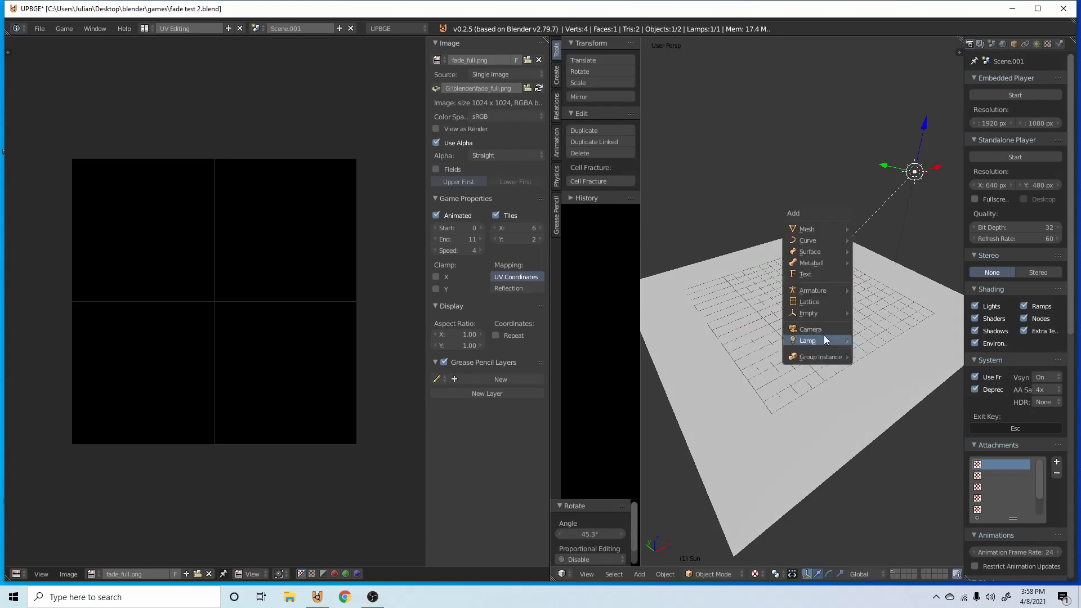
click(879, 252)
key(s)
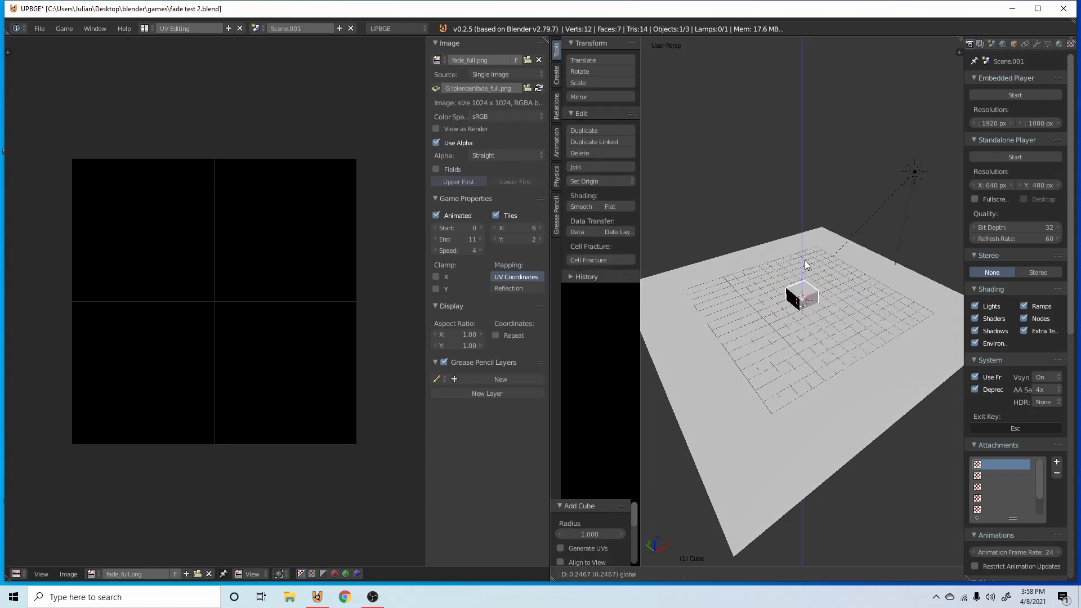
click(878, 206)
key(s)
key(z)
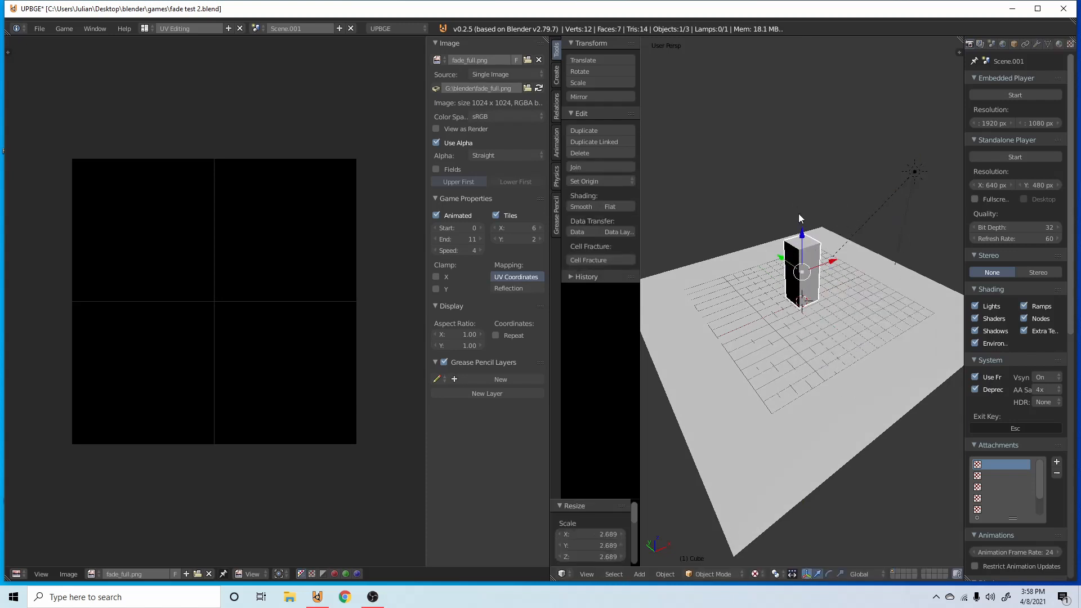
key(g)
key(z)
click(807, 279)
Add a camera, make it the scene camera and raise it along Z
click(1038, 45)
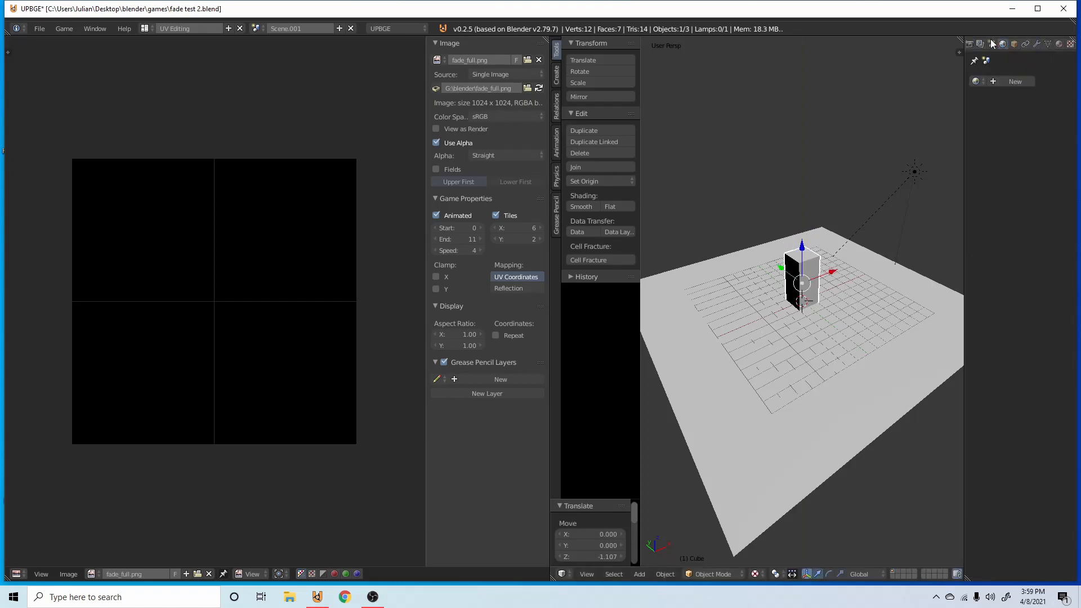
mouse_move(787, 191)
middle_down()
mouse_move(725, 270)
mouse_move(786, 427)
middle_up()
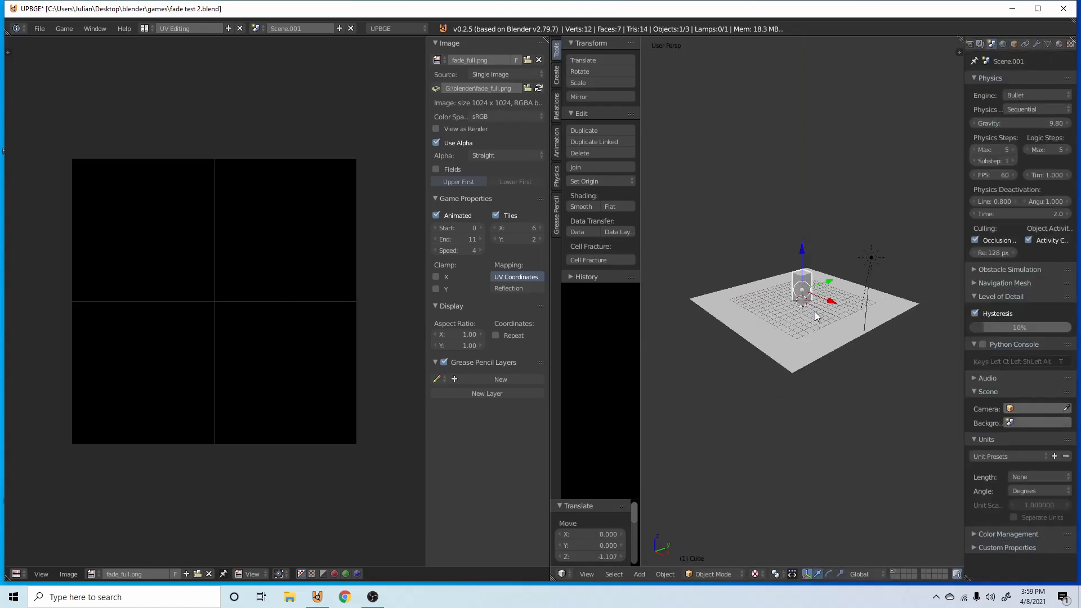
key(shift+a)
click(785, 431)
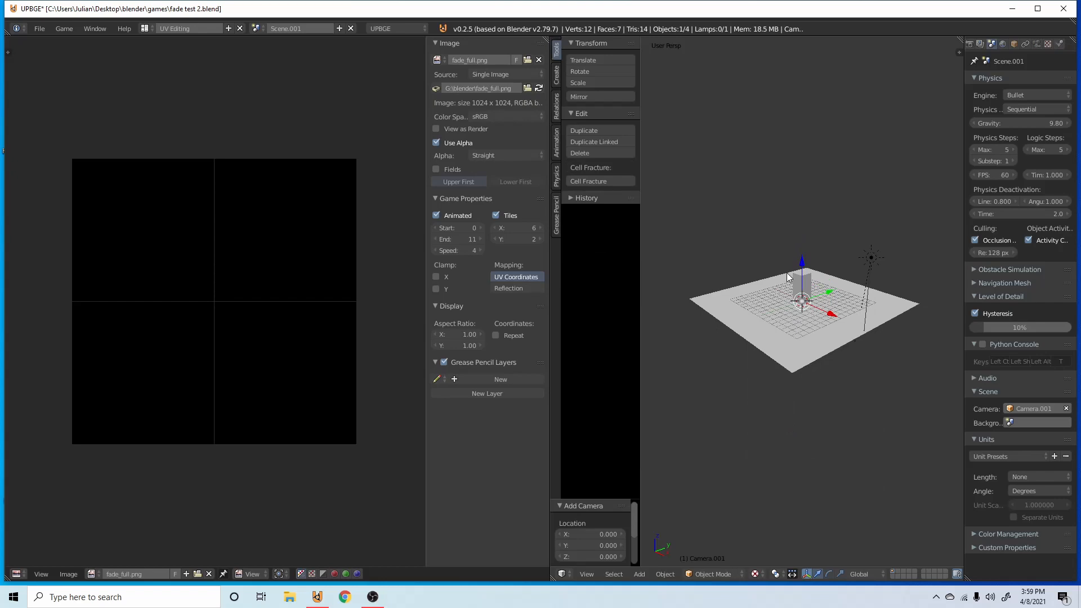
key(ctrl+KP_0)
key(g)
key(z)
click(796, 317)
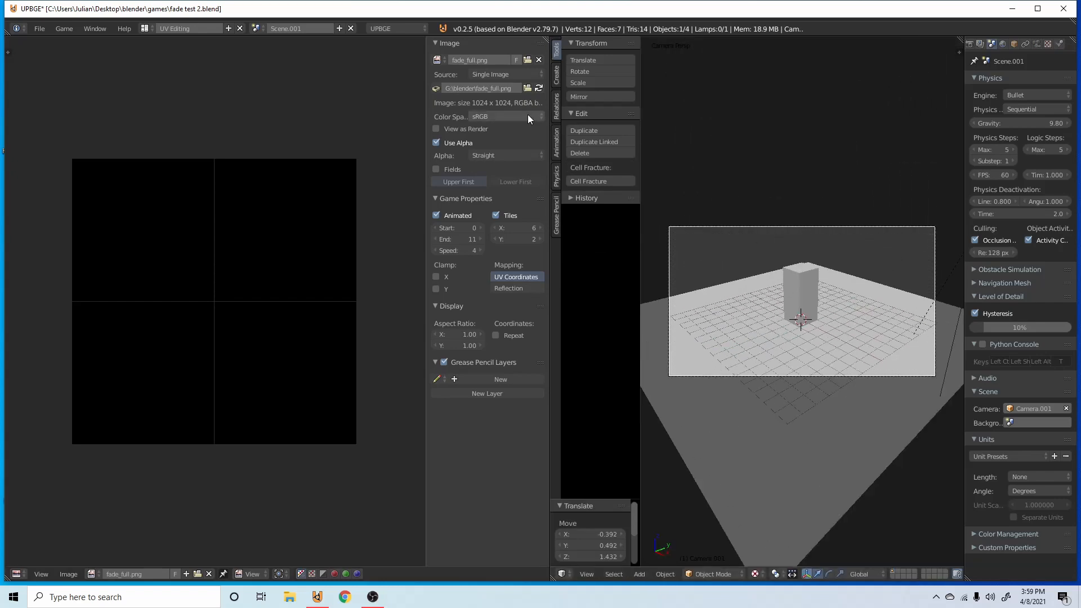
Switch to the Game Logic layout in Scene.001 and select the camera in camera view
click(147, 29)
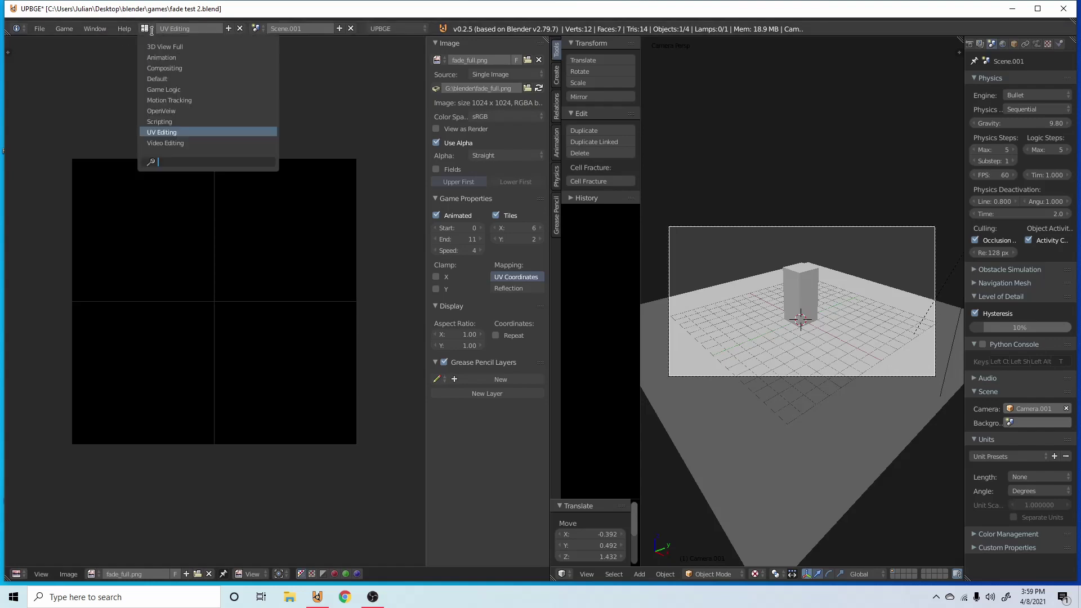
click(182, 89)
click(255, 26)
click(284, 53)
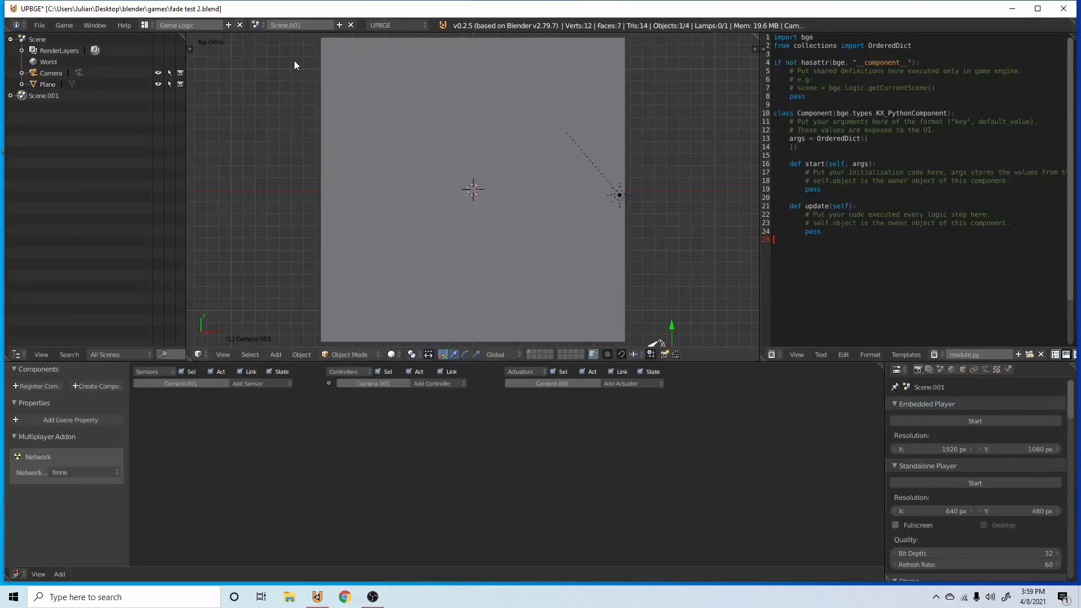
mouse_move(432, 175)
middle_down()
mouse_move(516, 121)
mouse_move(520, 72)
mouse_move(459, 98)
middle_up()
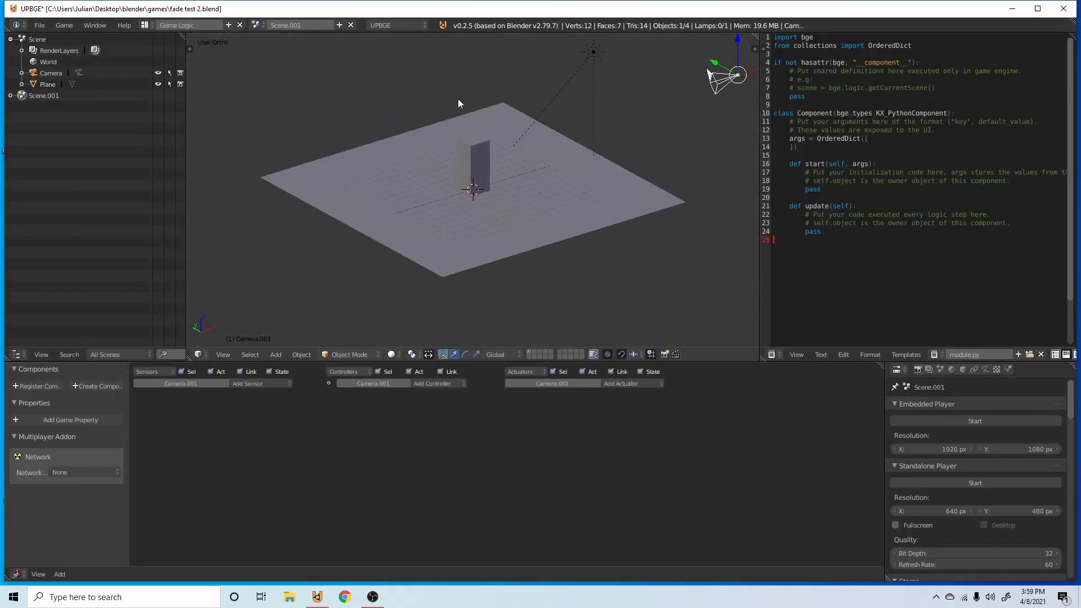
key(KP_0)
right_click(476, 150)
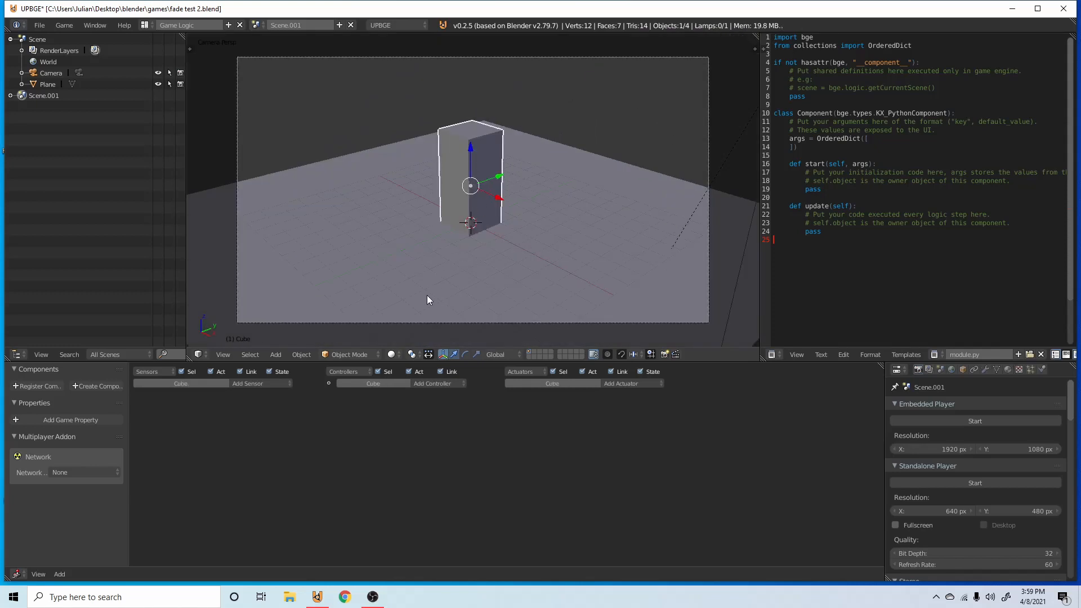
key(a)
Give the camera an Always sensor linked to a Scene actuator
click(261, 383)
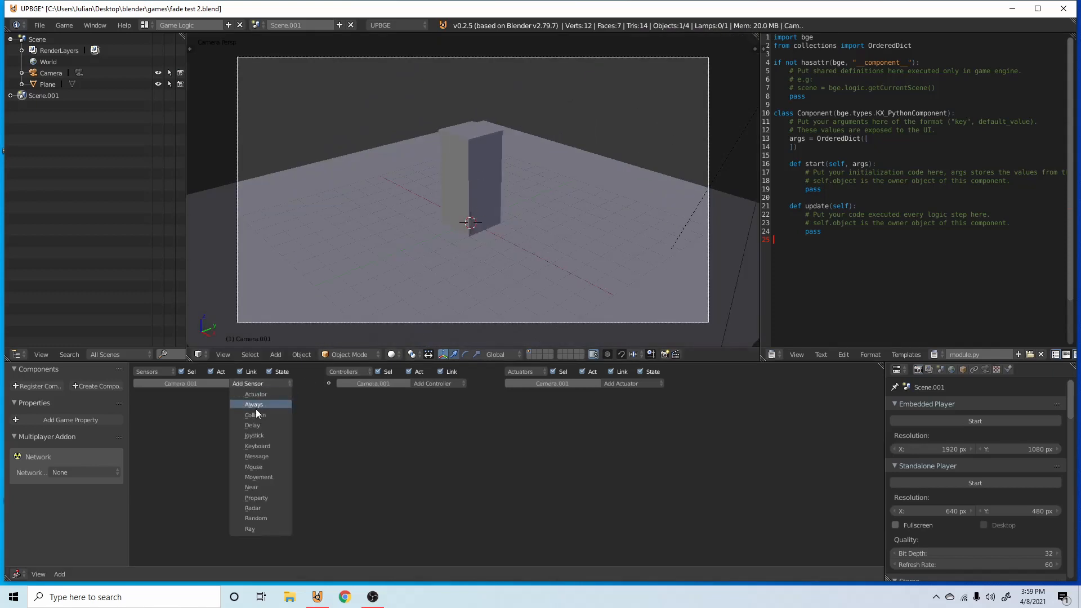
click(256, 409)
click(630, 384)
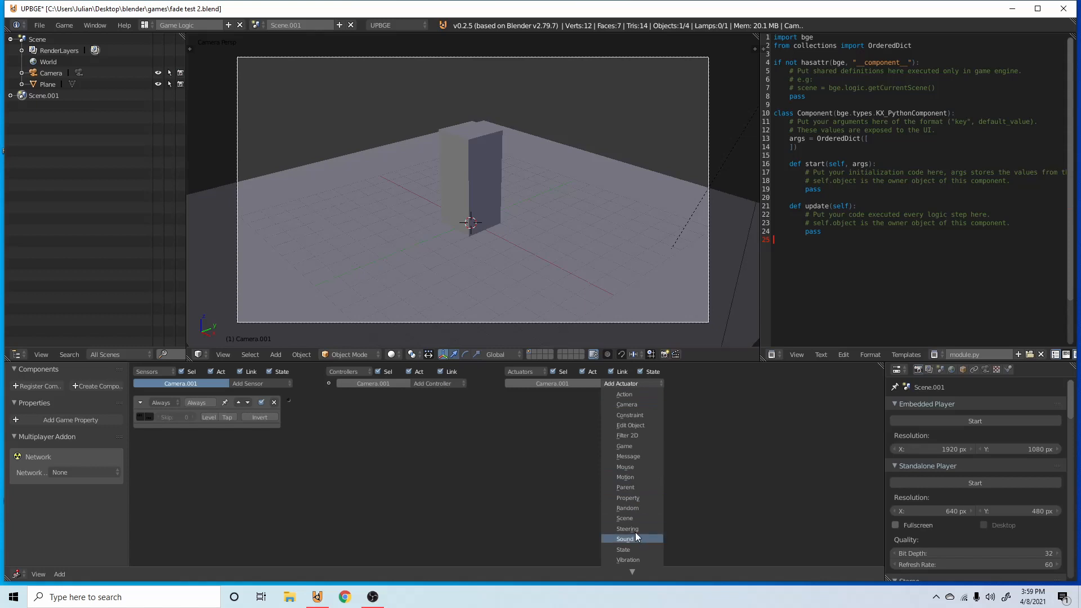
click(626, 517)
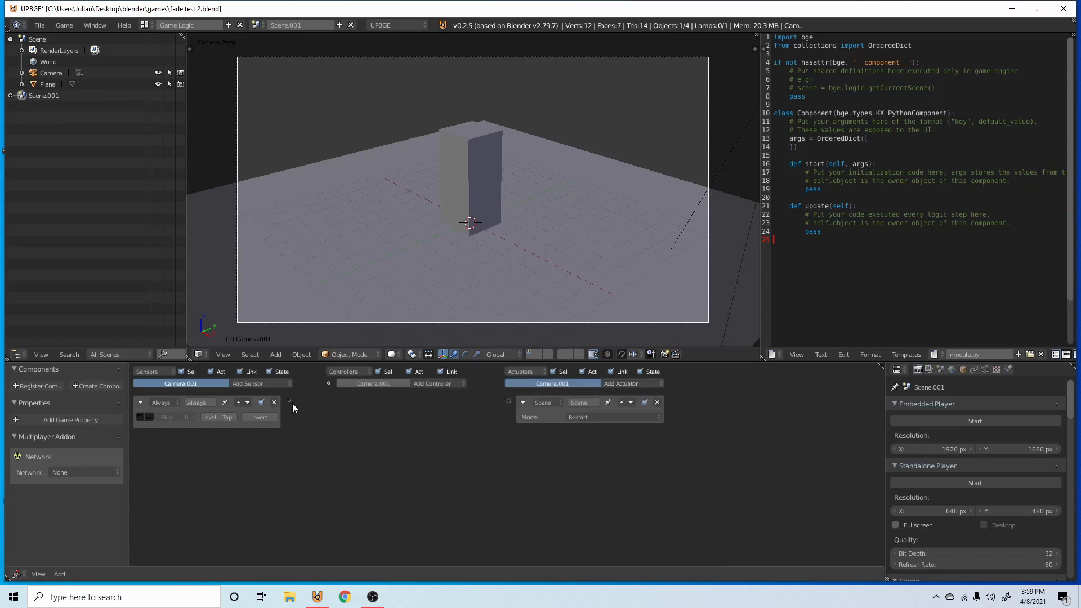
drag(290, 402, 512, 403)
Set the actuator to Add Overlay Scene with the fade scene and test-run the game
click(613, 417)
click(612, 376)
click(595, 430)
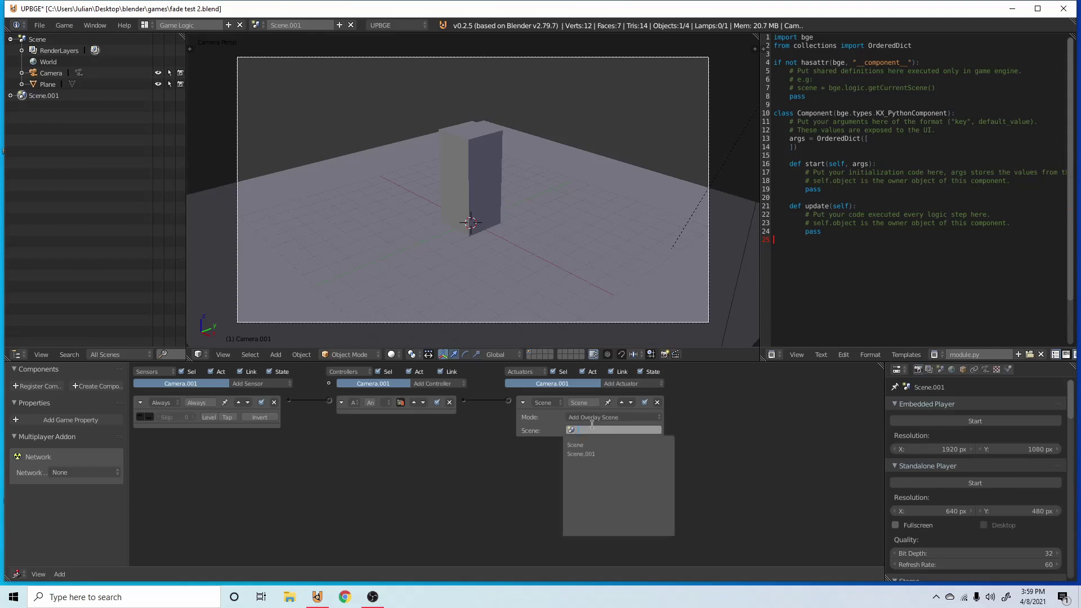
click(599, 456)
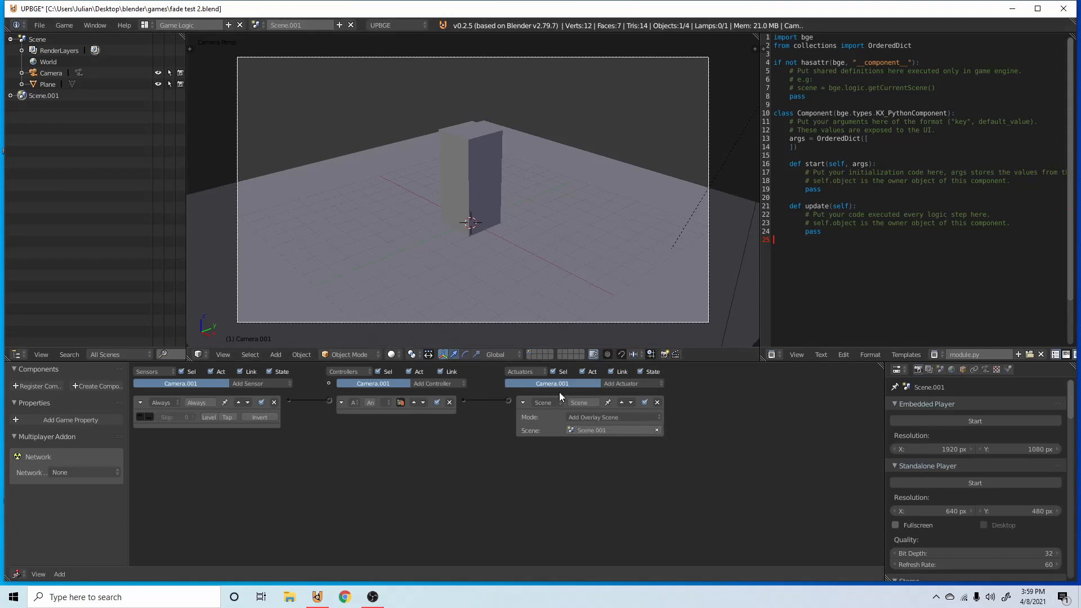
click(596, 430)
click(599, 449)
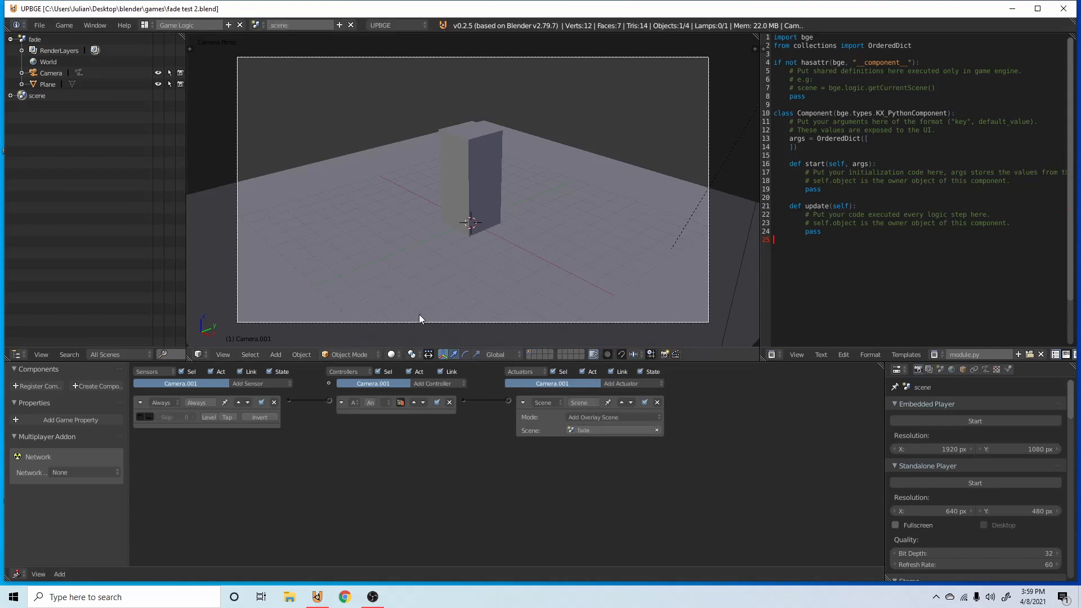
key(p)
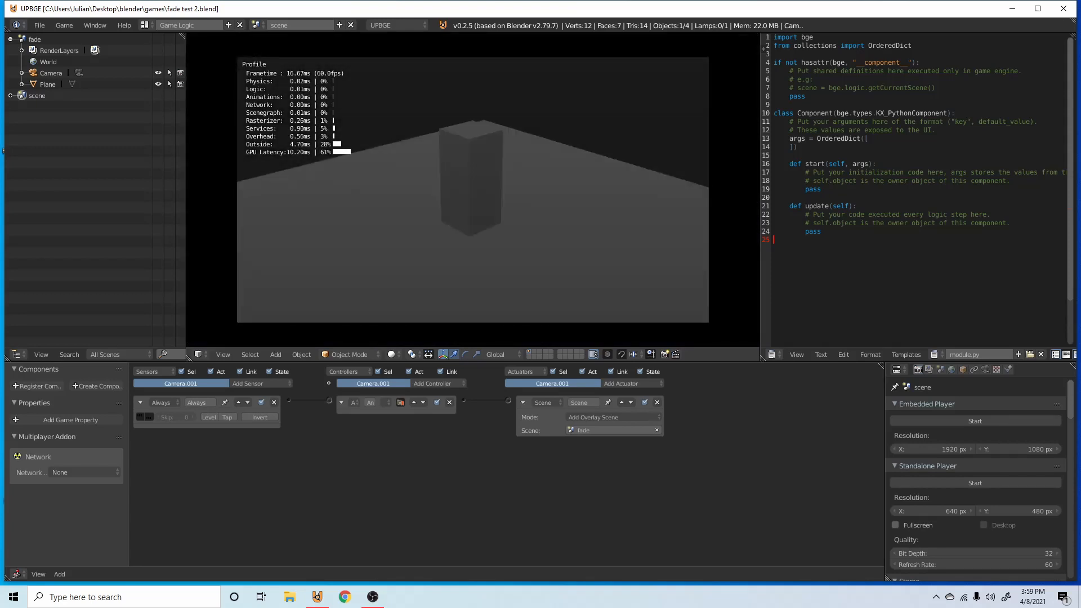
Stop the game, switch to the fade scene and select its camera
key(Escape)
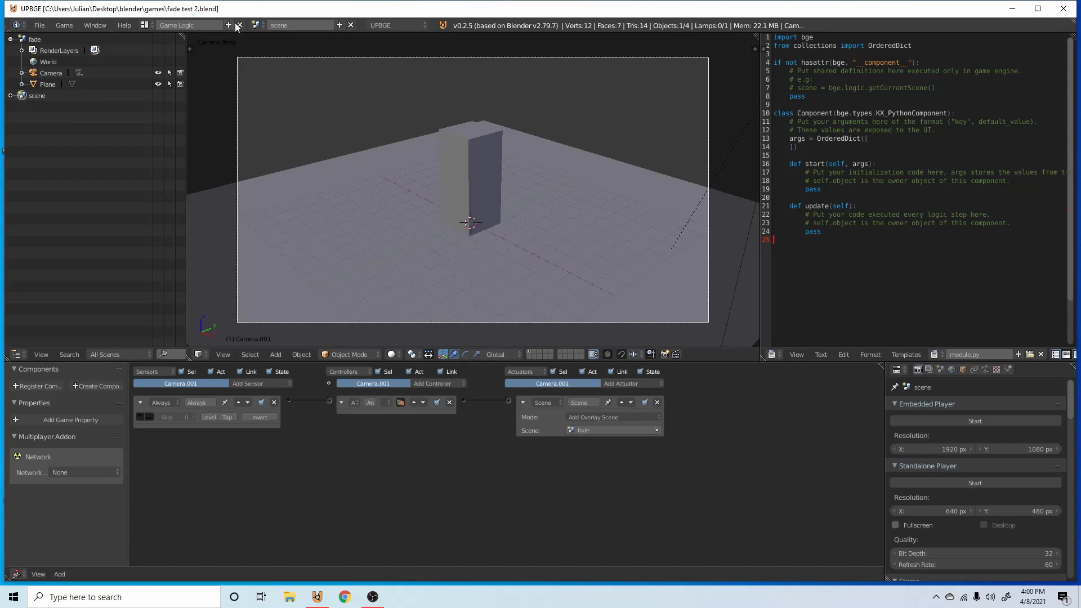
click(257, 24)
click(279, 39)
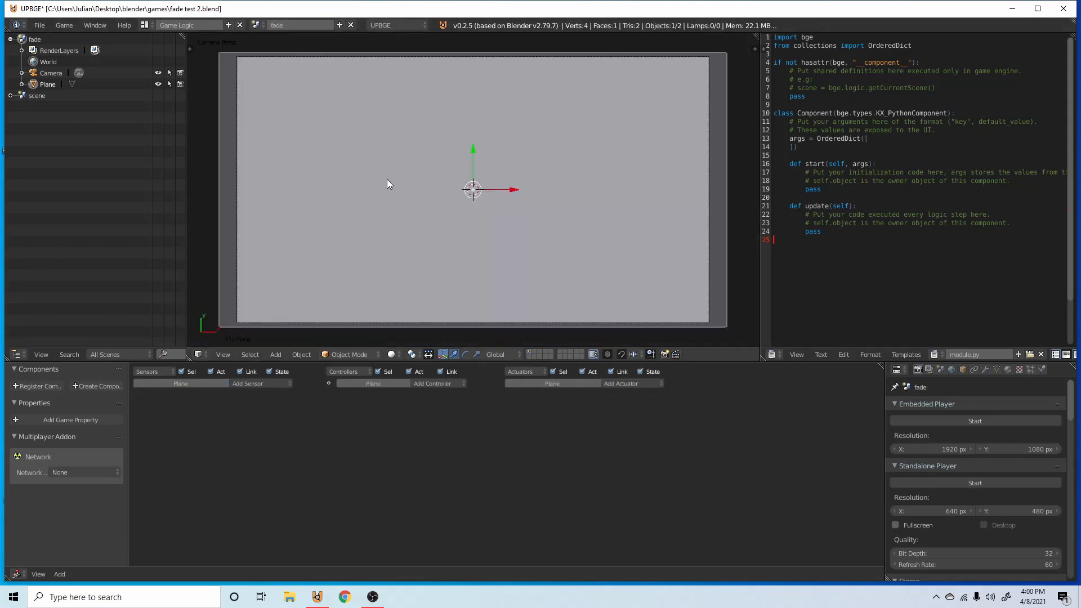
right_click(250, 323)
Add a Delay sensor and an Edit Object actuator to the camera's logic bricks
click(257, 382)
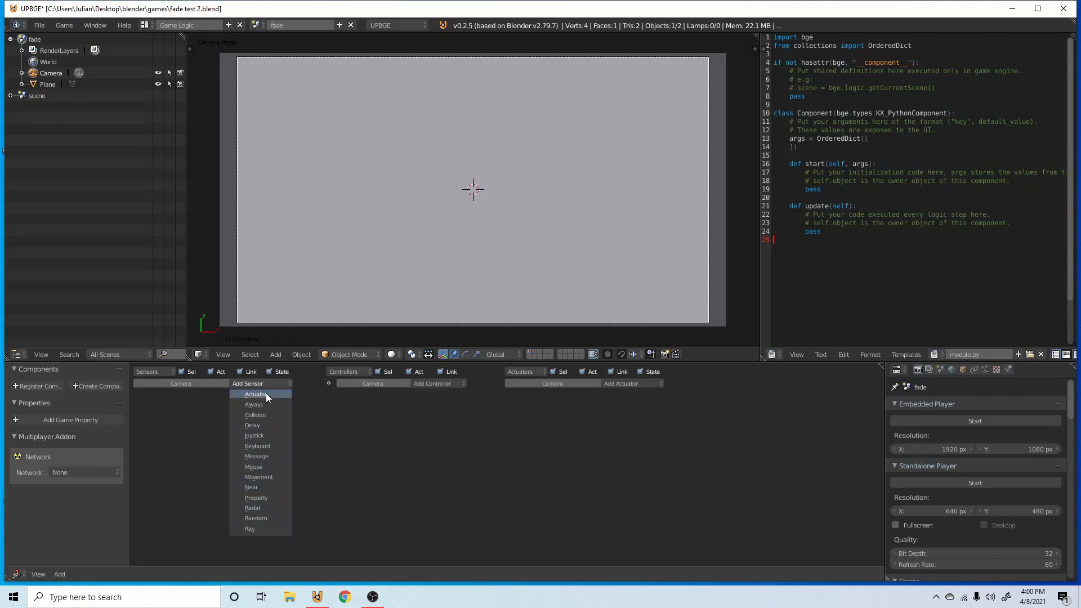
click(265, 425)
click(634, 384)
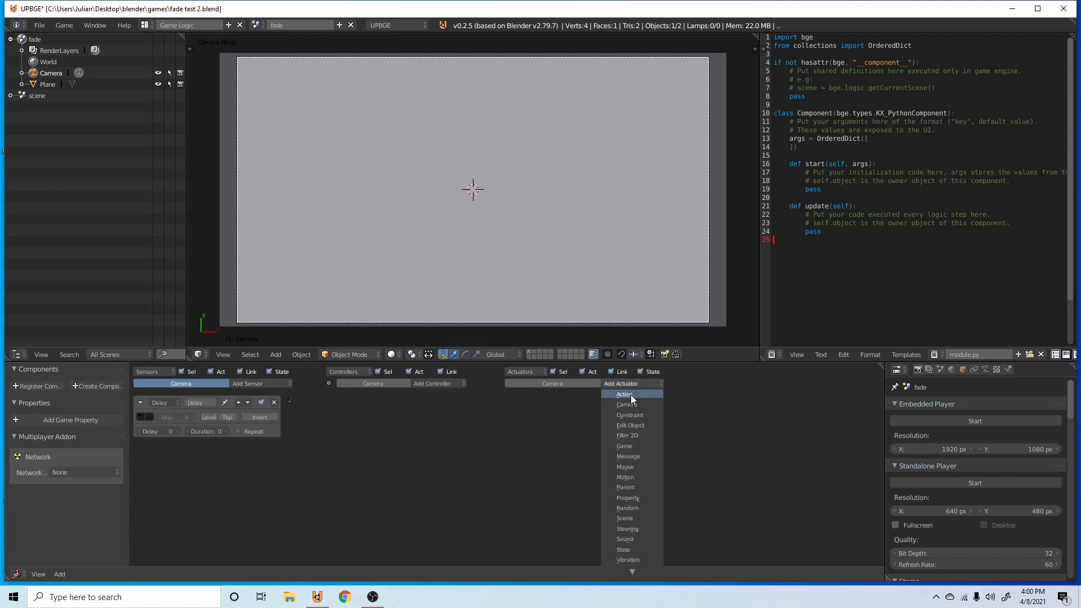
key(e)
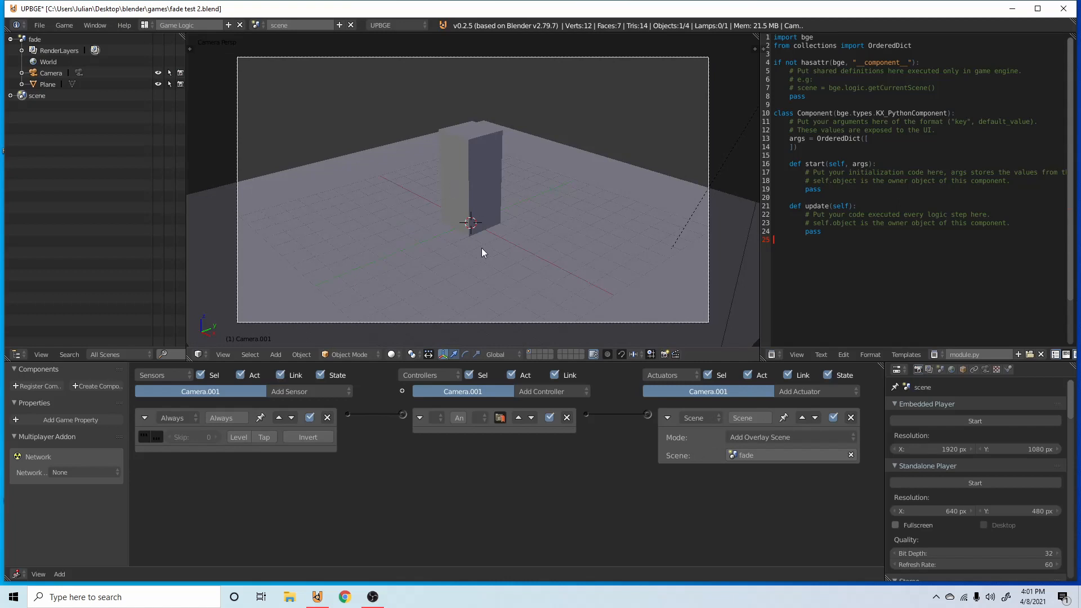
Run the game from the main scene to watch the overlay fade in
key(p)
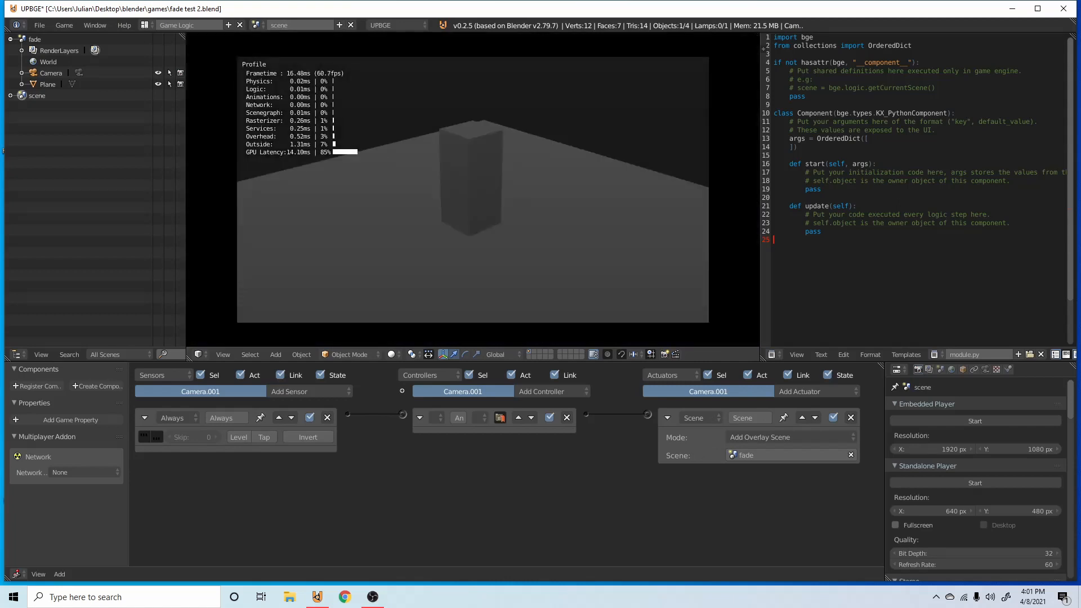